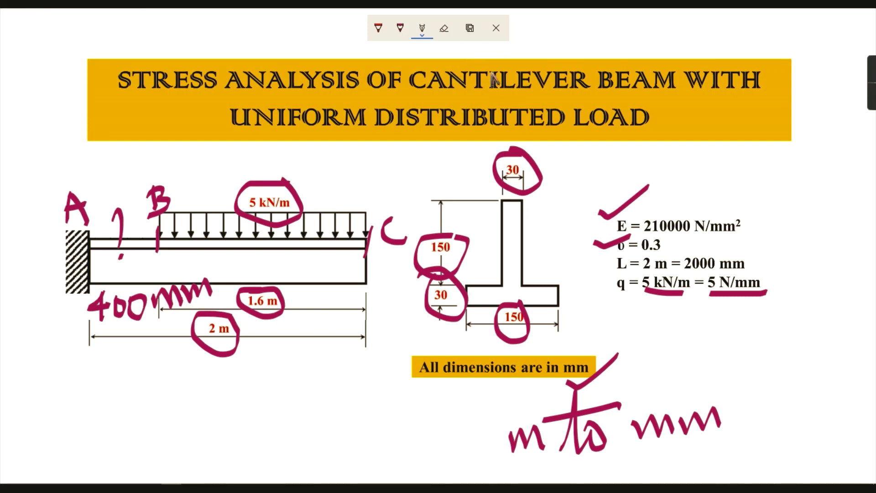
Step: Switch the ink tool to the eraser and erase all ink from the problem slide
{"action": "left_click", "coordinate": [445, 32]}
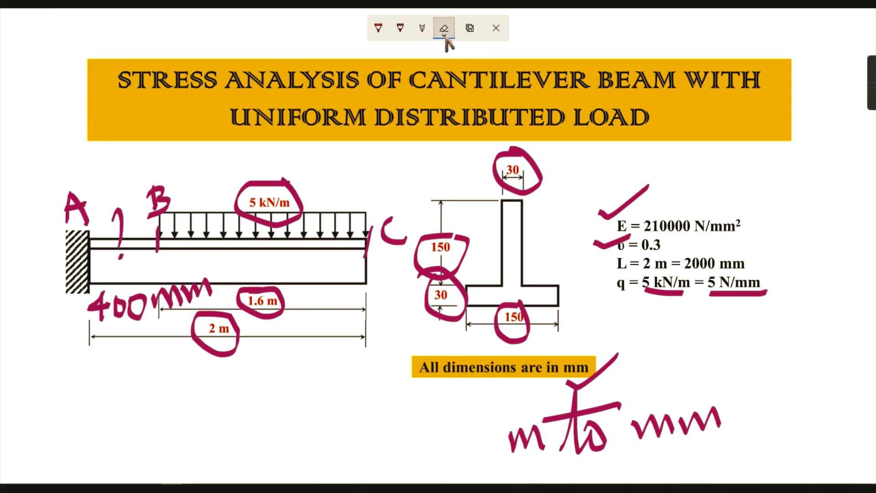
{"action": "left_click", "coordinate": [445, 37]}
Step: Clear the remaining ink and filter the GUI discipline preferences to Structural
{"action": "left_click", "coordinate": [446, 60]}
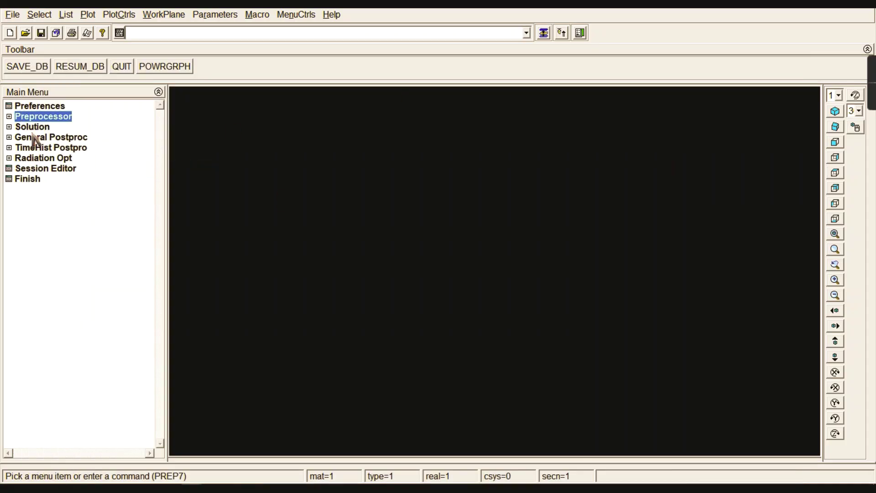
{"action": "left_click", "coordinate": [32, 107]}
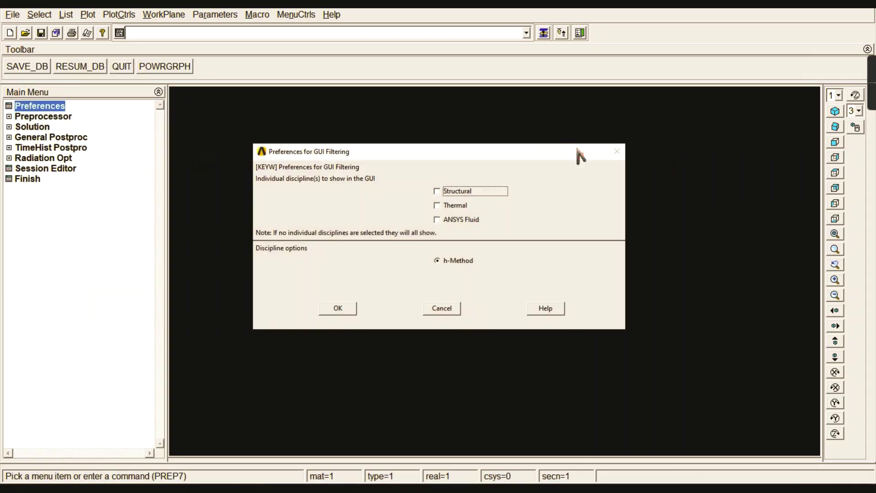
{"action": "left_click", "coordinate": [347, 310]}
Step: Bring up the Element Types list under Preprocessor, which shows none defined yet
{"action": "left_click", "coordinate": [57, 118]}
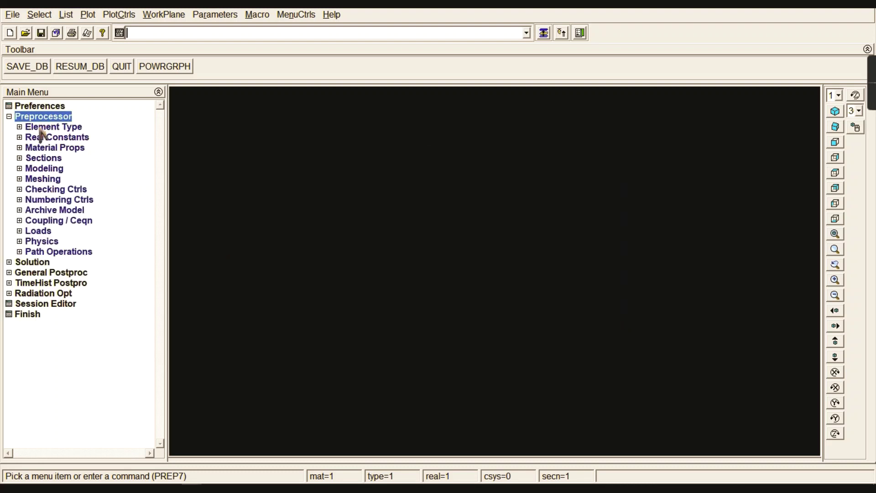
{"action": "left_click", "coordinate": [38, 128]}
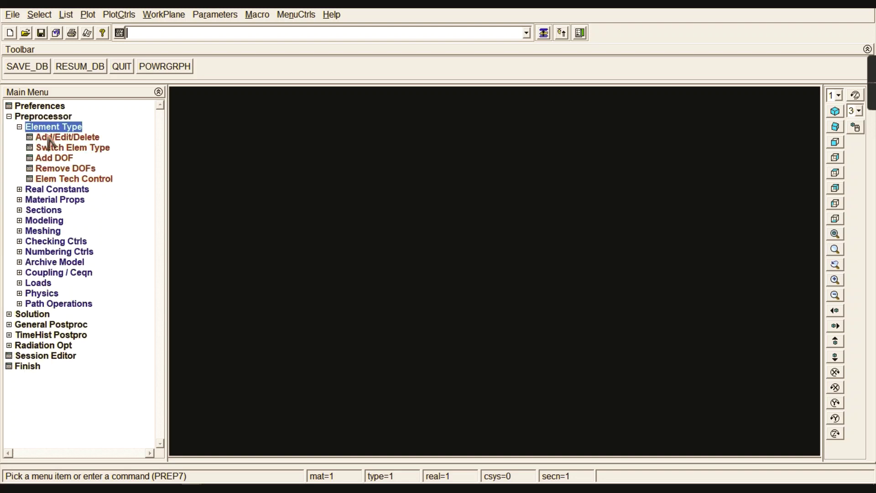
{"action": "left_click", "coordinate": [67, 137]}
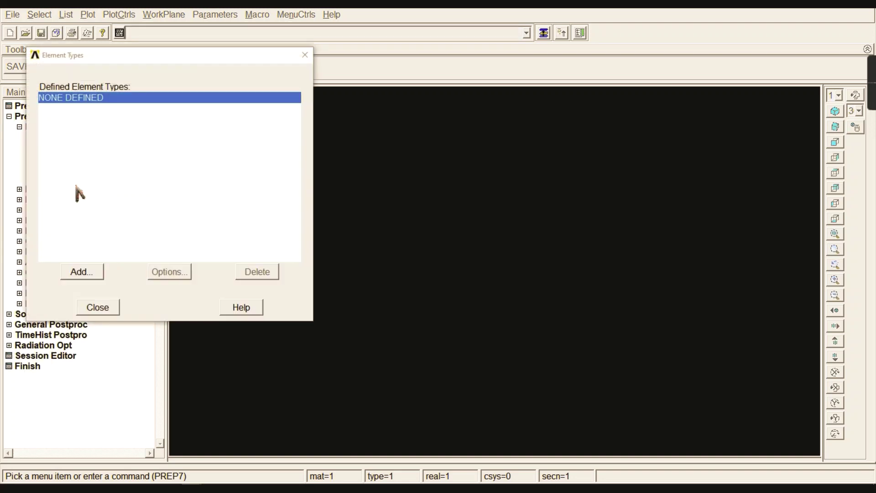
Step: Add the 2-node BEAM188 beam as element type 1, after comparing it with 3-node BEAM189
{"action": "left_click", "coordinate": [88, 275]}
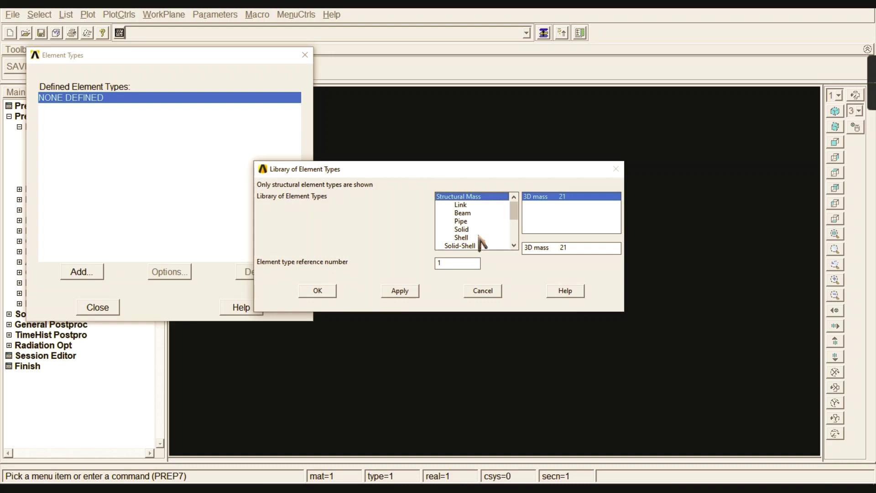
{"action": "left_click", "coordinate": [467, 215]}
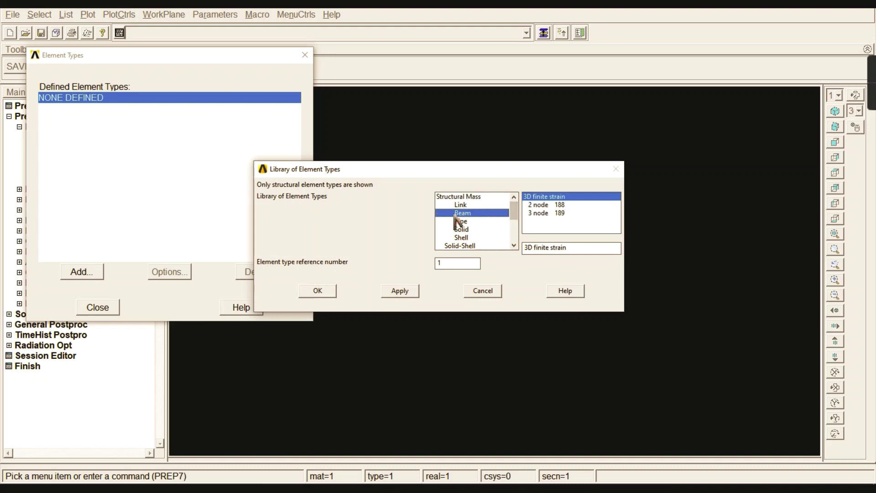
{"action": "left_click", "coordinate": [539, 205]}
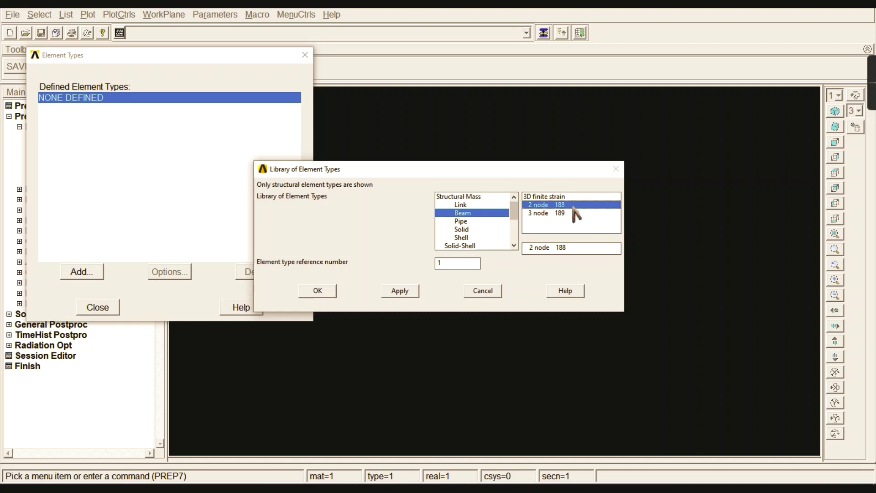
{"action": "left_click", "coordinate": [547, 214]}
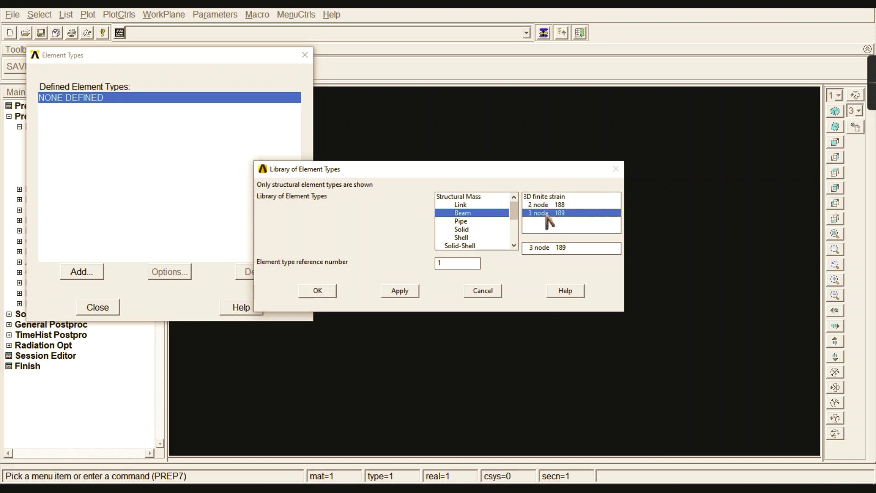
{"action": "left_click", "coordinate": [542, 205]}
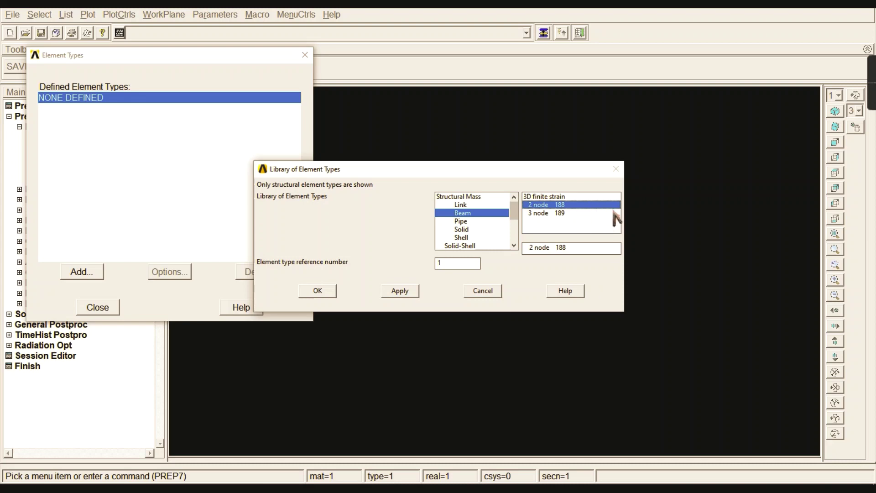
{"action": "left_click", "coordinate": [545, 214]}
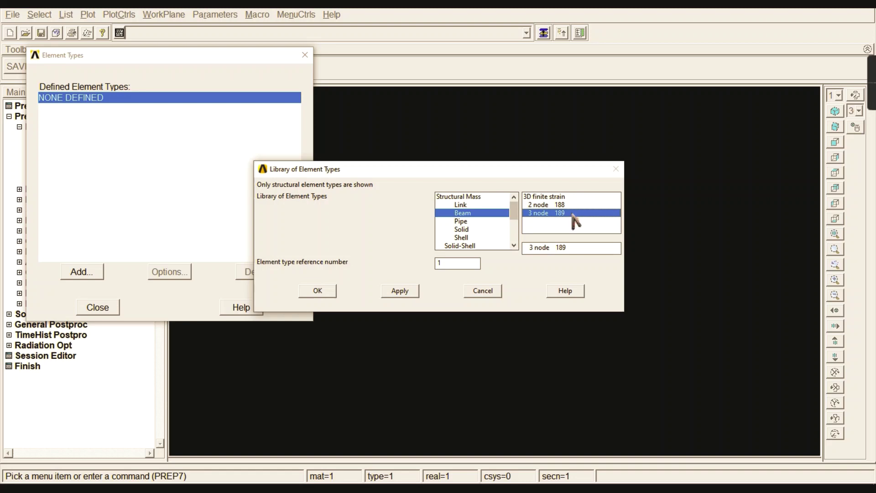
{"action": "left_click", "coordinate": [566, 213]}
{"action": "left_click", "coordinate": [558, 205]}
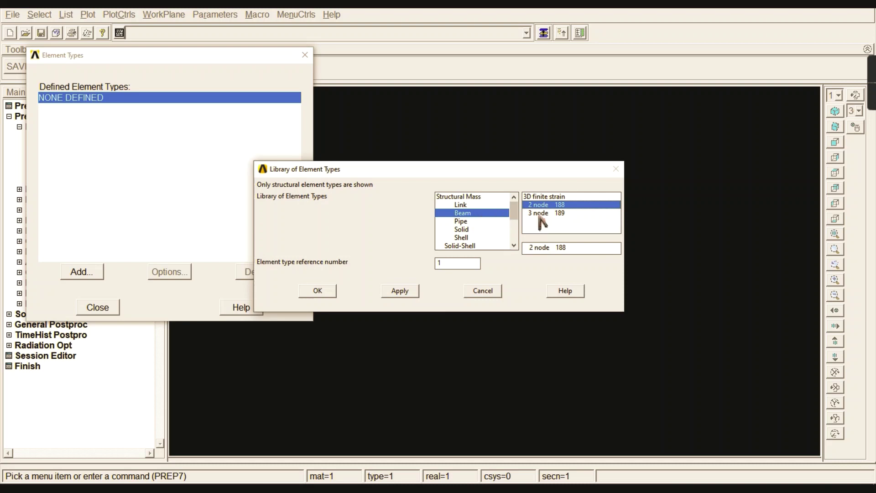
{"action": "left_click", "coordinate": [546, 214]}
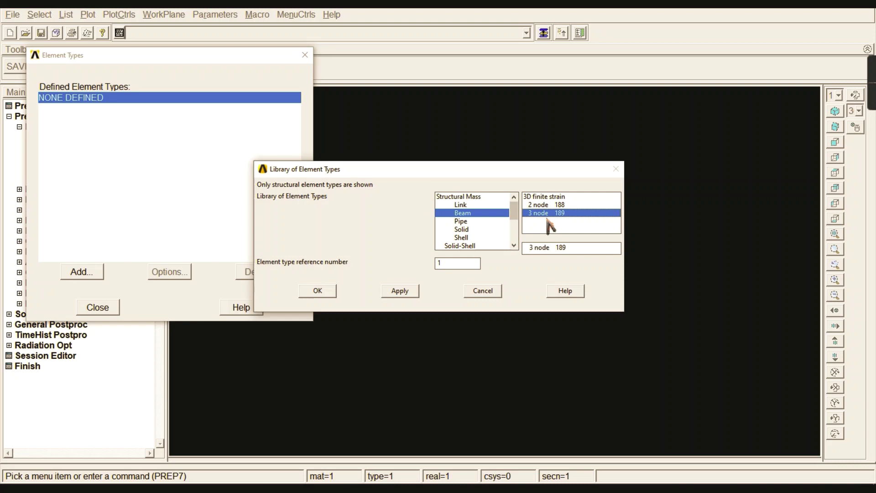
{"action": "left_click", "coordinate": [540, 205]}
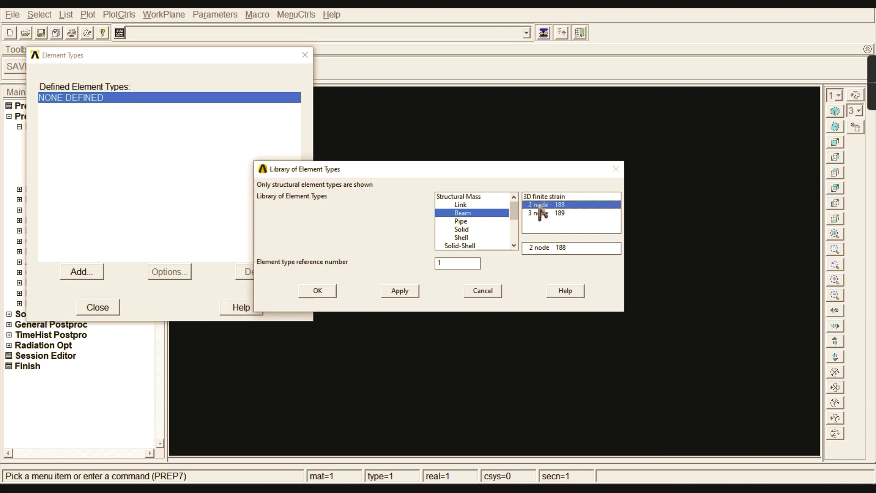
{"action": "left_click", "coordinate": [327, 292]}
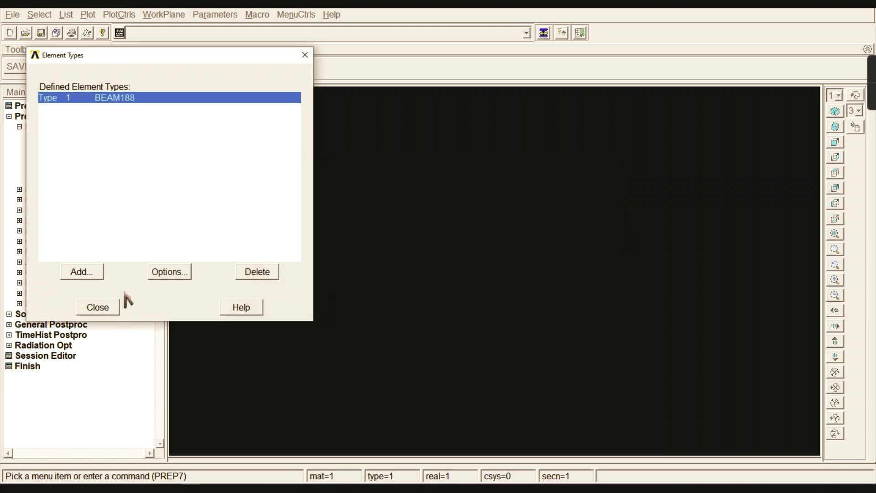
{"action": "left_click", "coordinate": [98, 308]}
Step: Give material 1 linear isotropic elasticity with EX 210000 and a PRXY Poisson's ratio
{"action": "left_click", "coordinate": [64, 127]}
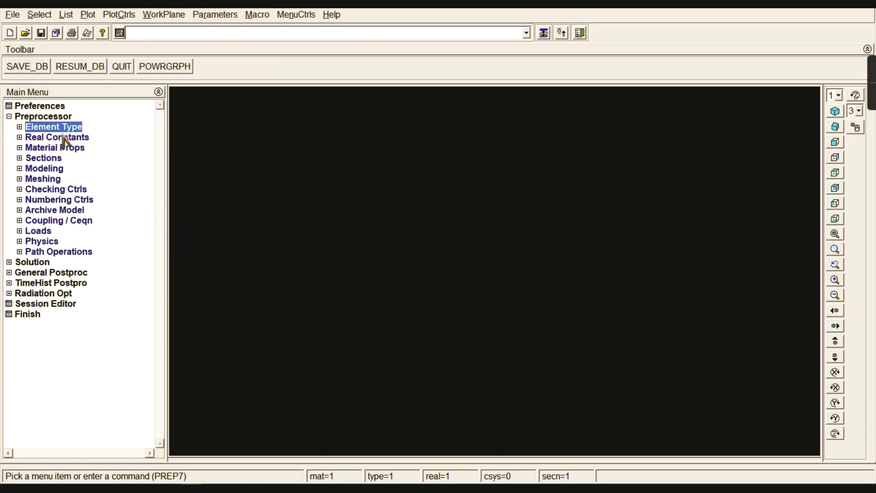
{"action": "left_click", "coordinate": [54, 149]}
{"action": "left_click", "coordinate": [81, 179]}
{"action": "double_click", "coordinate": [459, 215]}
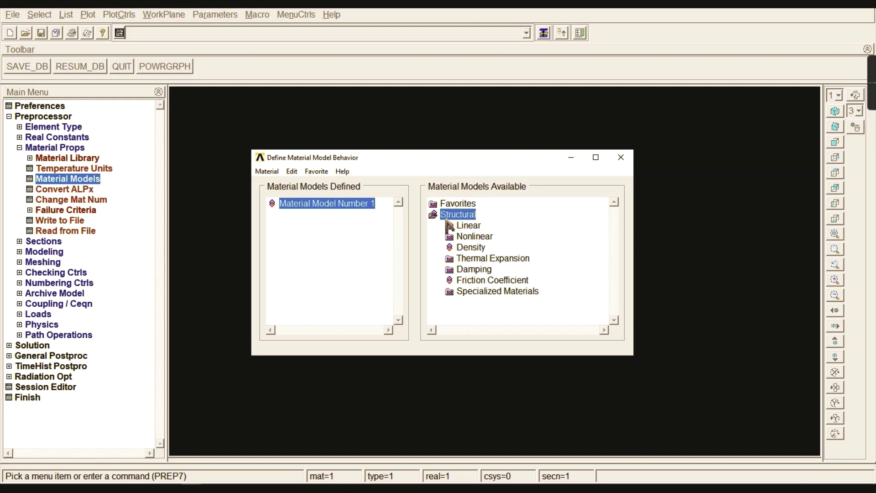
{"action": "double_click", "coordinate": [469, 226]}
{"action": "double_click", "coordinate": [486, 236]}
{"action": "double_click", "coordinate": [501, 249]}
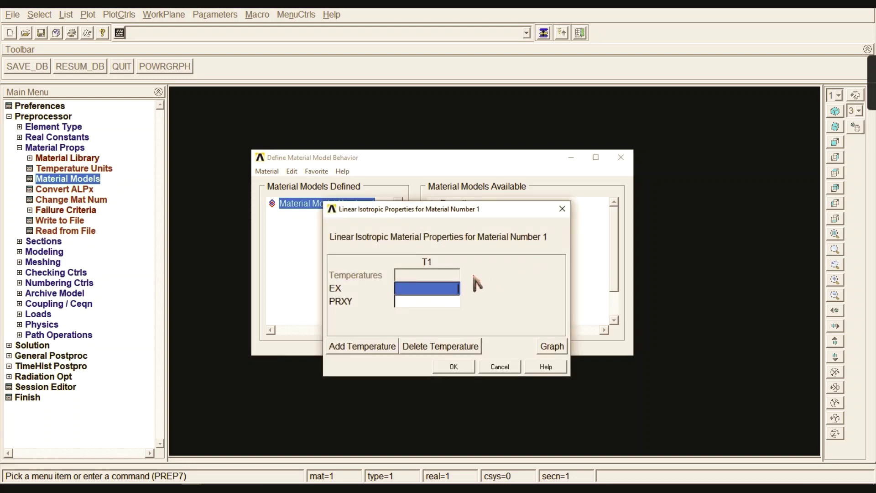
{"action": "type", "text": "210000"}
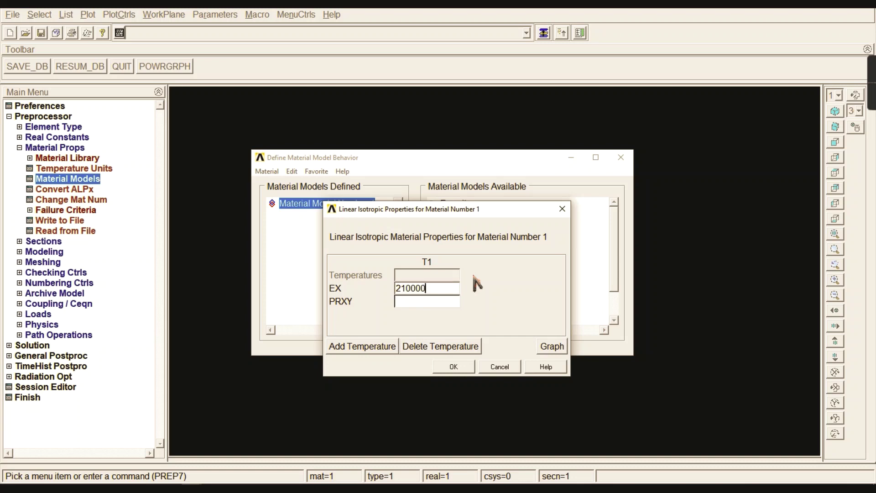
{"action": "left_click", "coordinate": [425, 303]}
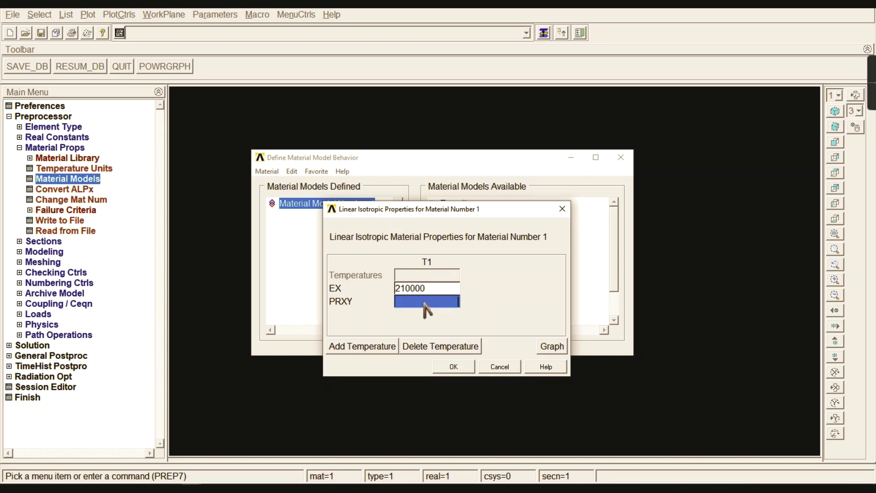
{"action": "type", "text": "0.3"}
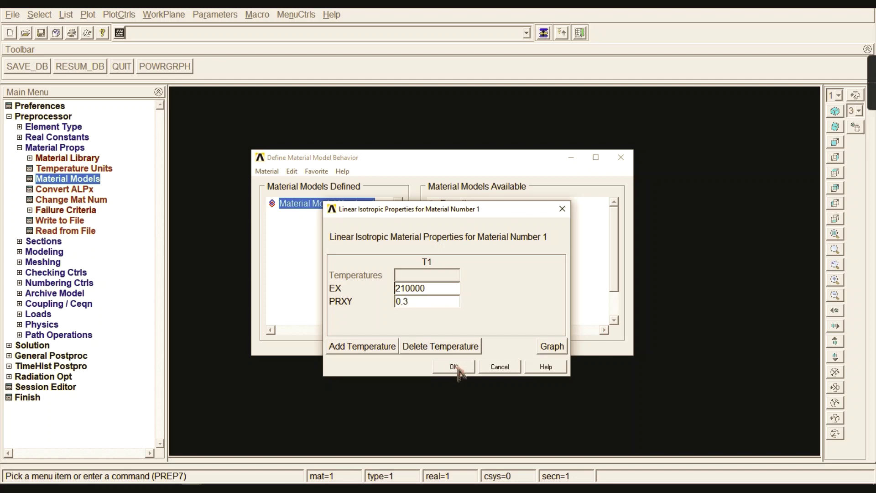
{"action": "left_click", "coordinate": [458, 369]}
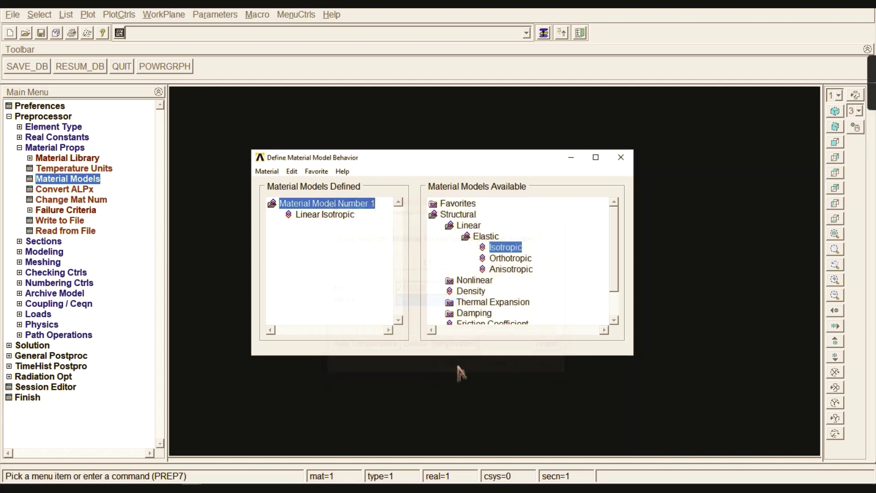
Step: Open the common beam sections tool and choose the T-shaped cross-section
{"action": "left_click", "coordinate": [621, 157]}
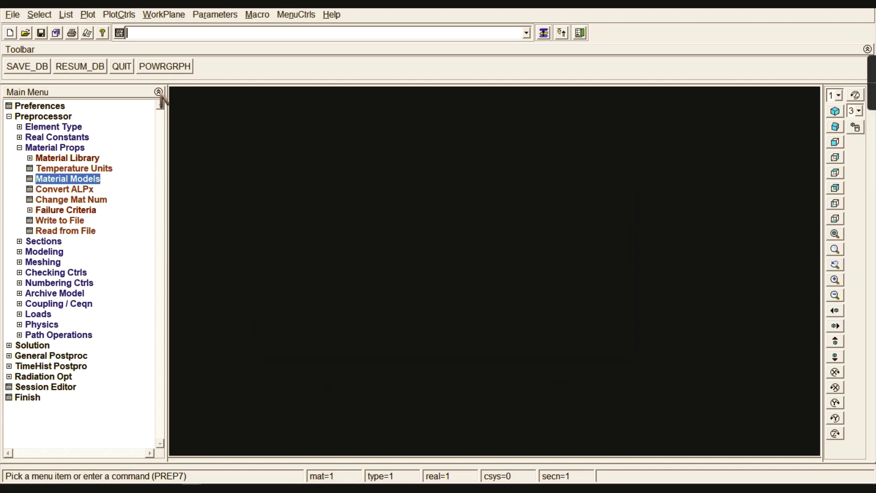
{"action": "left_click", "coordinate": [72, 147]}
{"action": "left_click", "coordinate": [49, 159]}
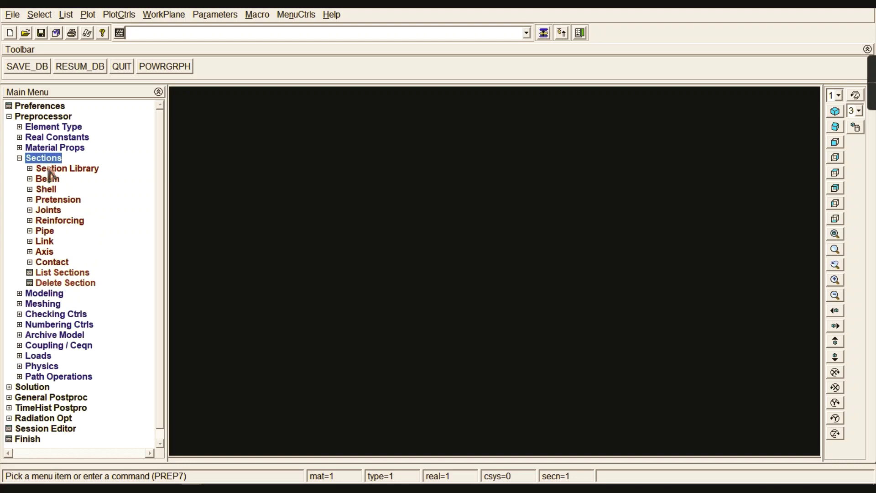
{"action": "left_click", "coordinate": [48, 179]}
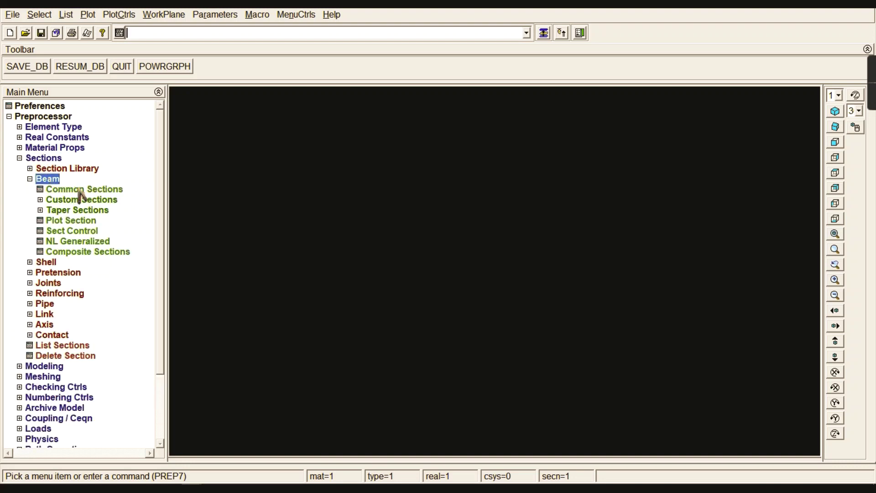
{"action": "left_click", "coordinate": [81, 189]}
{"action": "left_click", "coordinate": [816, 141]}
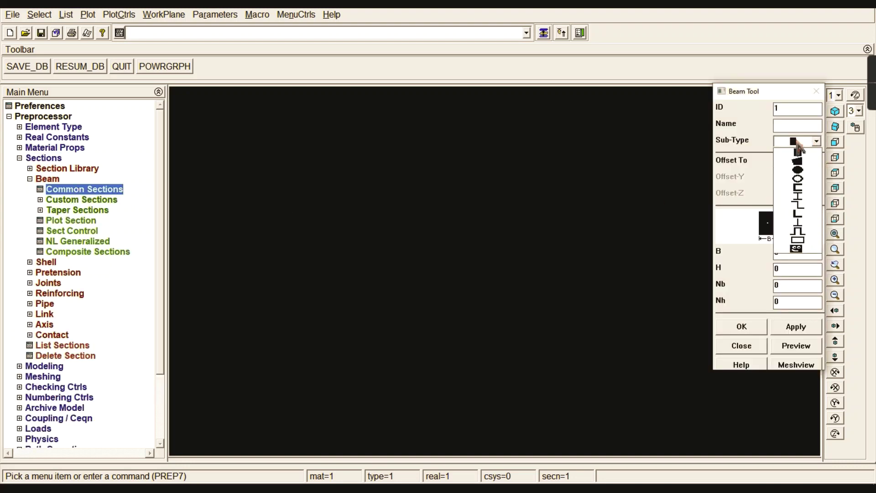
{"action": "left_click", "coordinate": [802, 232]}
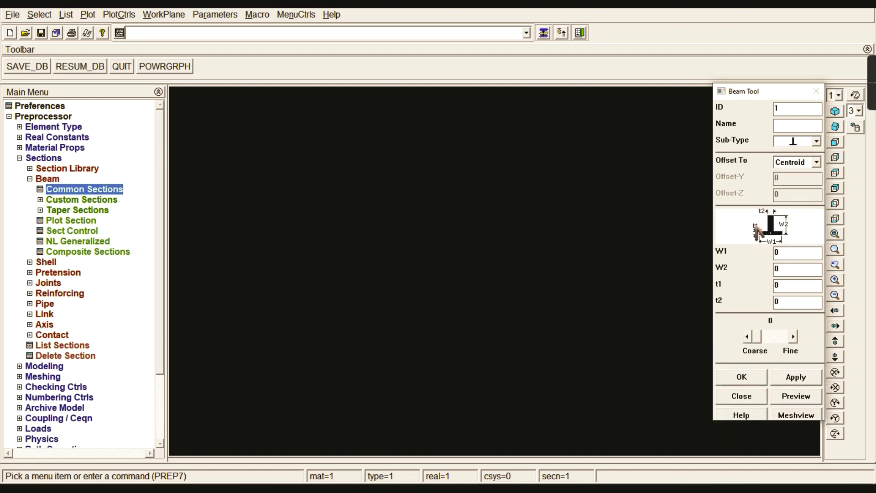
Step: Set W1 and W2 to 150 and t1 and t2 to 30, preview, and accept
{"action": "double_click", "coordinate": [788, 250]}
{"action": "type", "text": "1130"}
{"action": "double_click", "coordinate": [785, 302]}
{"action": "type", "text": "30"}
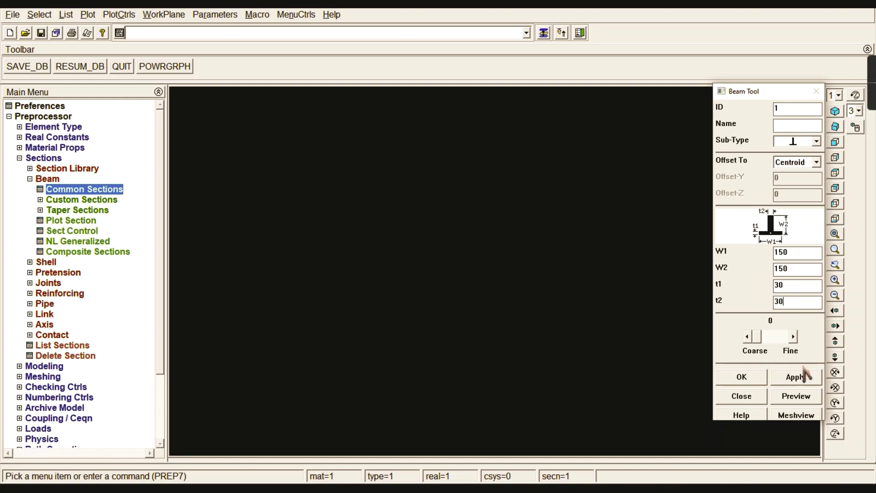
{"action": "left_click", "coordinate": [802, 397]}
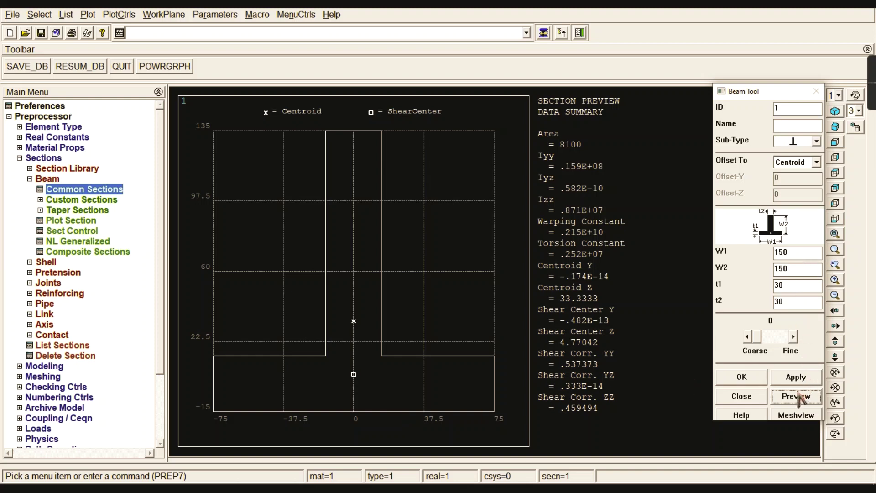
{"action": "left_click", "coordinate": [763, 375]}
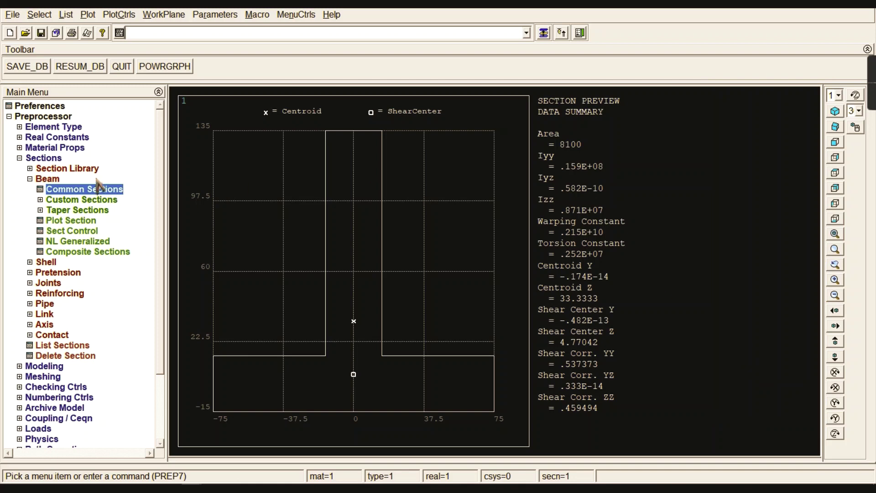
Step: Create keypoint 1 at 0,0 in the active CS, then bring up the beam problem slide
{"action": "left_click", "coordinate": [47, 179]}
{"action": "left_click", "coordinate": [45, 158]}
{"action": "left_click", "coordinate": [46, 168]}
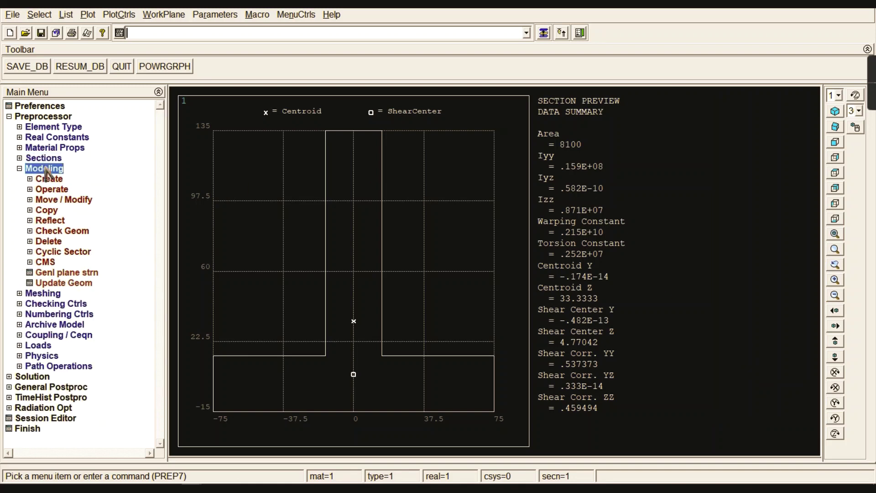
{"action": "left_click", "coordinate": [48, 179]}
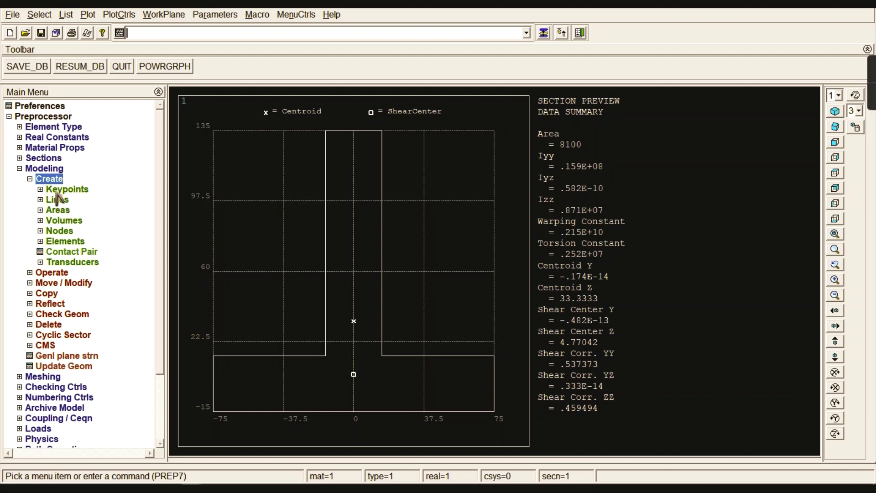
{"action": "left_click", "coordinate": [60, 190]}
{"action": "left_click", "coordinate": [86, 211]}
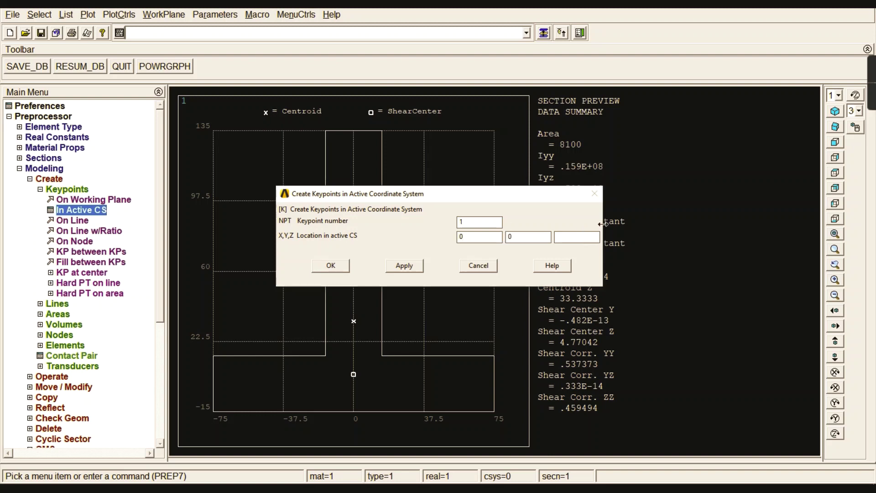
{"action": "left_click", "coordinate": [405, 266]}
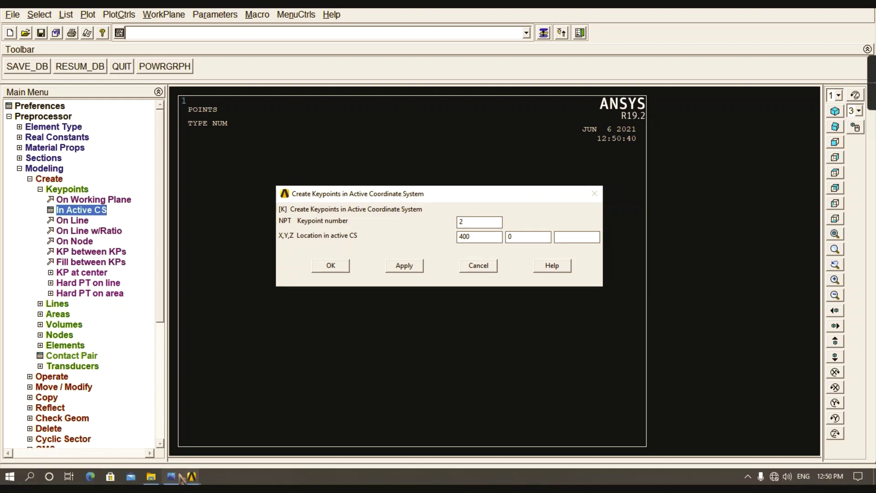
{"action": "left_click", "coordinate": [171, 482]}
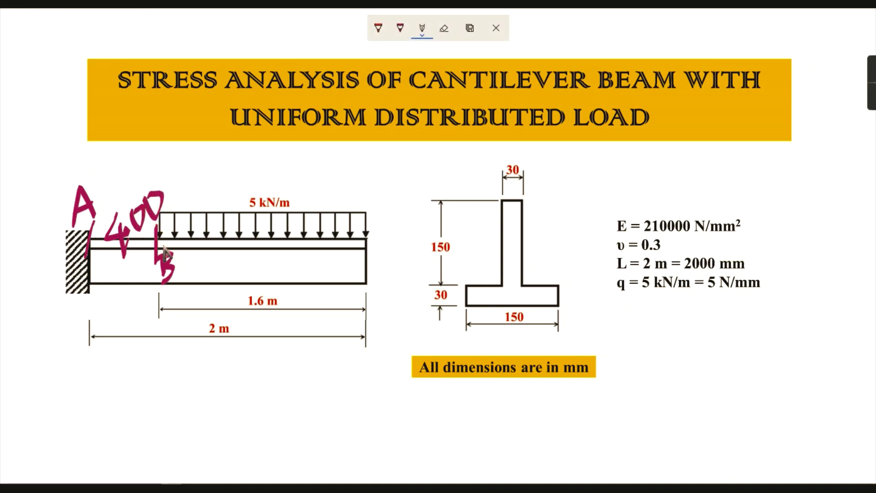
Step: Ink point C at the free end, number the fixed end as 1, and mark the 2 m length
{"action": "mouse_move", "coordinate": [379, 238]}
{"action": "left_mouse_down"}
{"action": "mouse_move", "coordinate": [367, 252]}
{"action": "mouse_move", "coordinate": [388, 267]}
{"action": "left_mouse_up"}
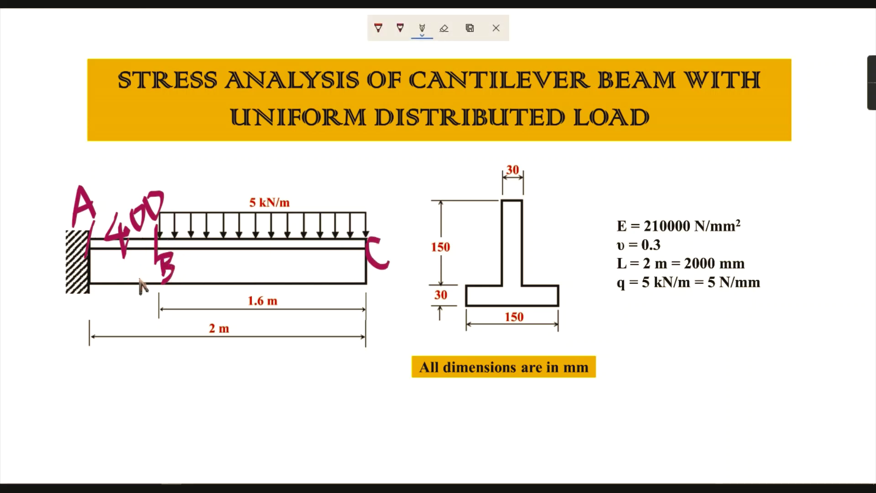
{"action": "left_click_drag", "start_coordinate": [154, 154], "coordinate": [191, 168]}
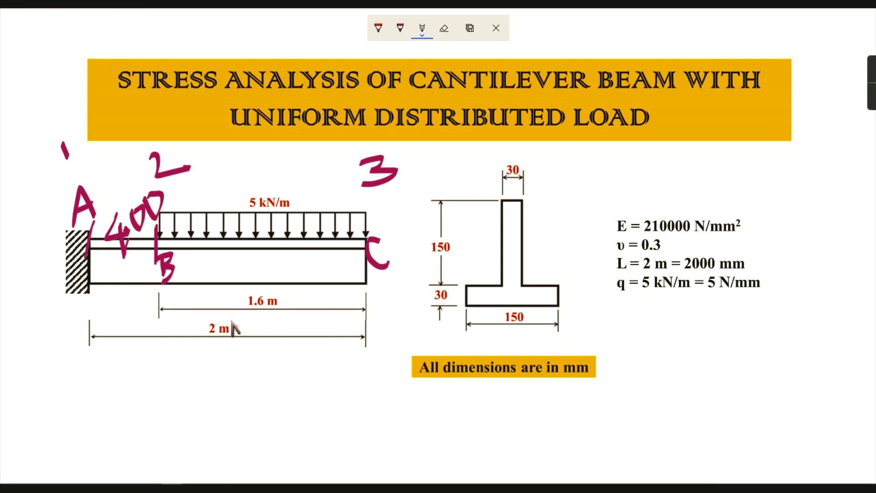
{"action": "mouse_move", "coordinate": [232, 328]}
{"action": "left_mouse_down"}
{"action": "mouse_move", "coordinate": [204, 315]}
{"action": "mouse_move", "coordinate": [214, 352]}
{"action": "mouse_move", "coordinate": [231, 308]}
{"action": "left_mouse_up"}
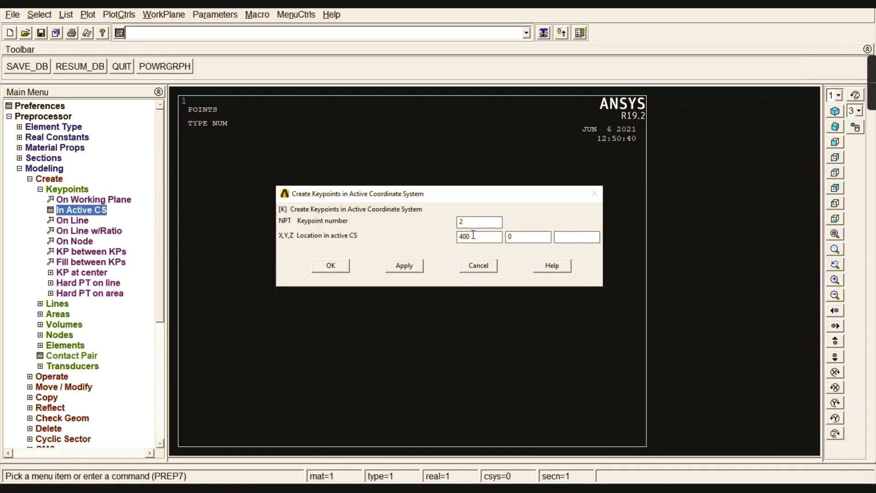
Step: Create keypoint 2 at X 400 and keypoint 3 at X 2000, Y 0
{"action": "left_click", "coordinate": [404, 266]}
{"action": "double_click", "coordinate": [488, 238]}
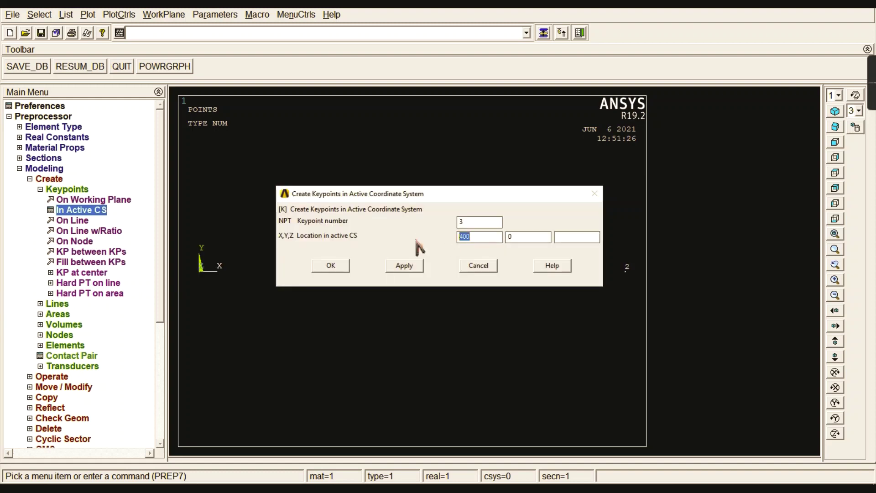
{"action": "type", "text": "2000"}
{"action": "left_click", "coordinate": [344, 265]}
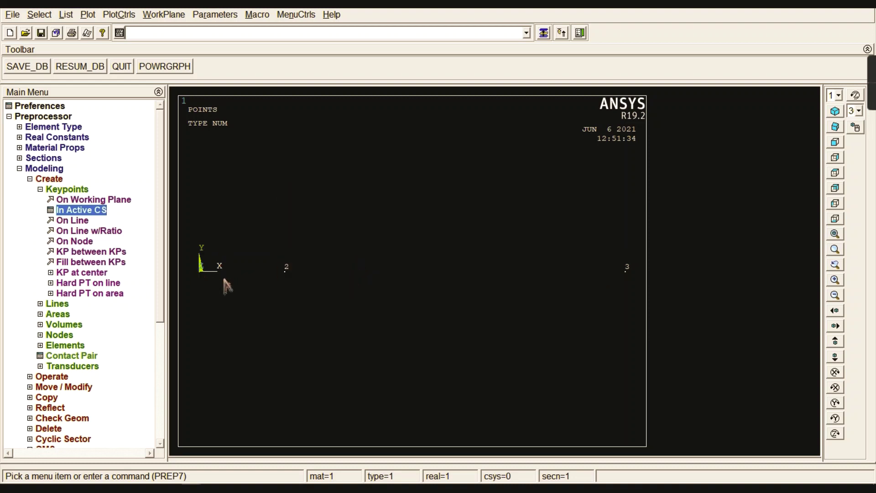
Step: Start the straight-line tool for drawing lines between keypoints
{"action": "left_click", "coordinate": [73, 189]}
{"action": "left_click", "coordinate": [60, 200]}
{"action": "left_click", "coordinate": [67, 210]}
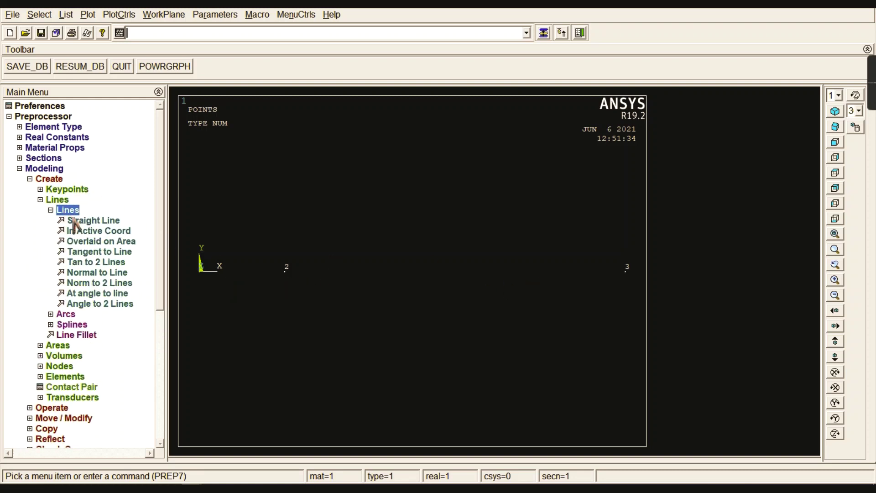
{"action": "left_click", "coordinate": [87, 220]}
Step: Draw straight lines joining keypoints 1 to 2 and 2 to 3
{"action": "left_click", "coordinate": [196, 298]}
{"action": "left_click", "coordinate": [283, 294]}
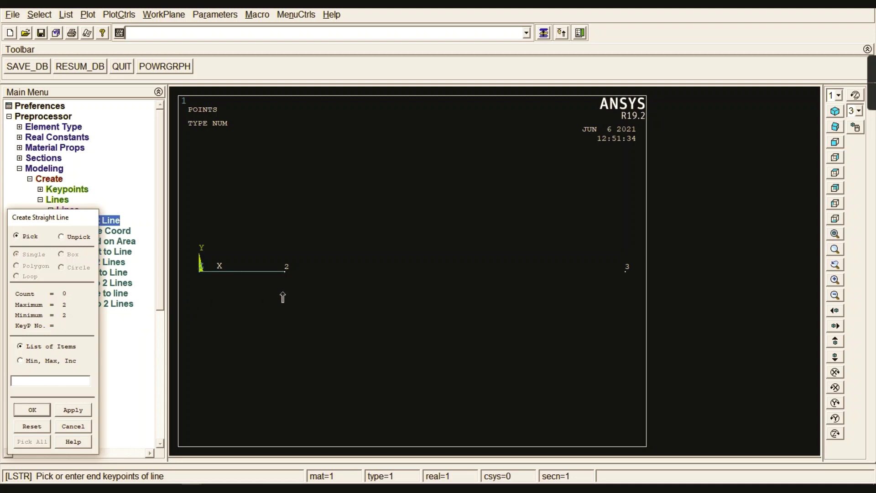
{"action": "left_click", "coordinate": [585, 304]}
{"action": "left_click", "coordinate": [31, 409]}
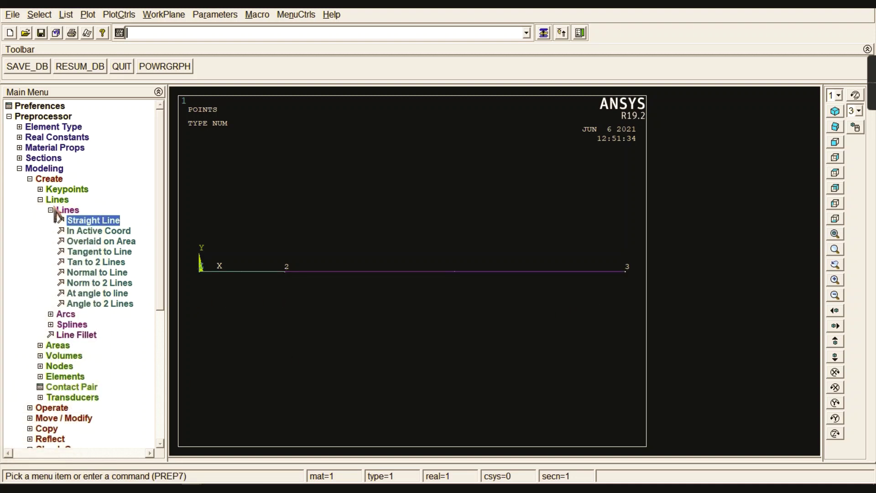
Step: Collapse the Modeling menus and expand the Meshing options
{"action": "left_click", "coordinate": [55, 210]}
{"action": "left_click", "coordinate": [51, 200]}
{"action": "left_click", "coordinate": [50, 178]}
{"action": "left_click", "coordinate": [48, 169]}
{"action": "left_click", "coordinate": [47, 179]}
Step: Set NDIV to 10 for All Lines under ManualSize size controls
{"action": "left_click", "coordinate": [59, 212]}
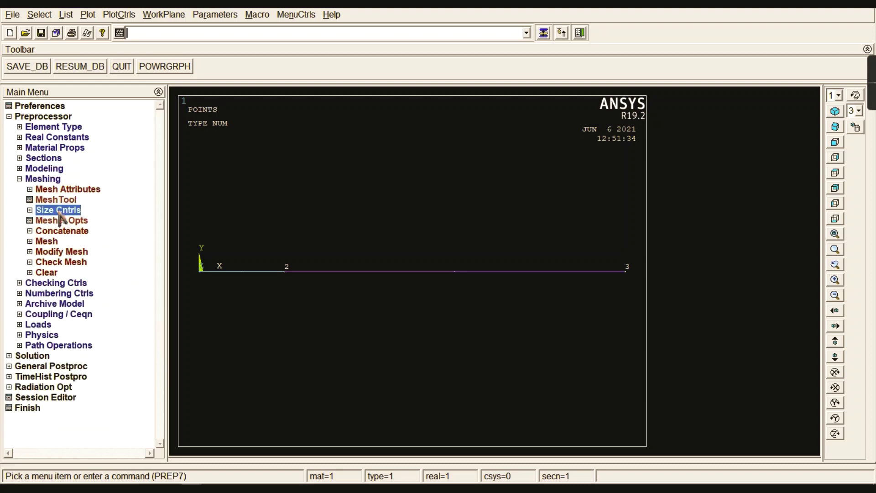
{"action": "left_click", "coordinate": [69, 231]}
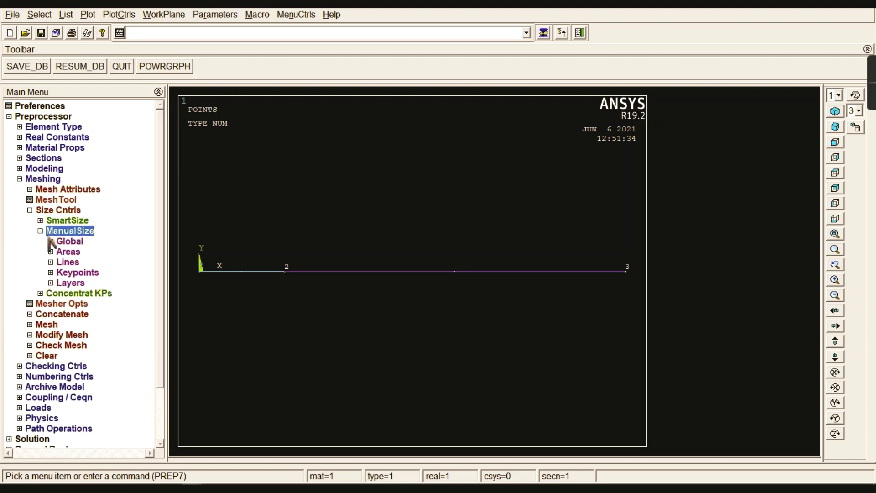
{"action": "left_click", "coordinate": [69, 262]}
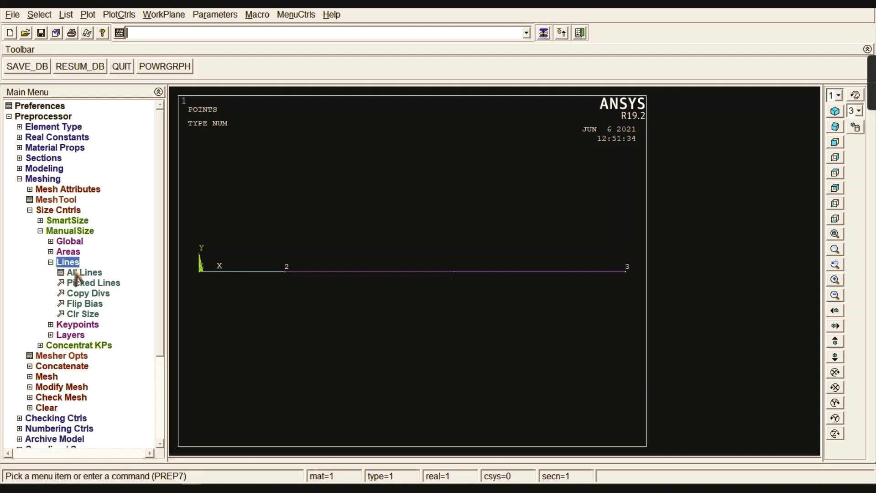
{"action": "left_click", "coordinate": [86, 273]}
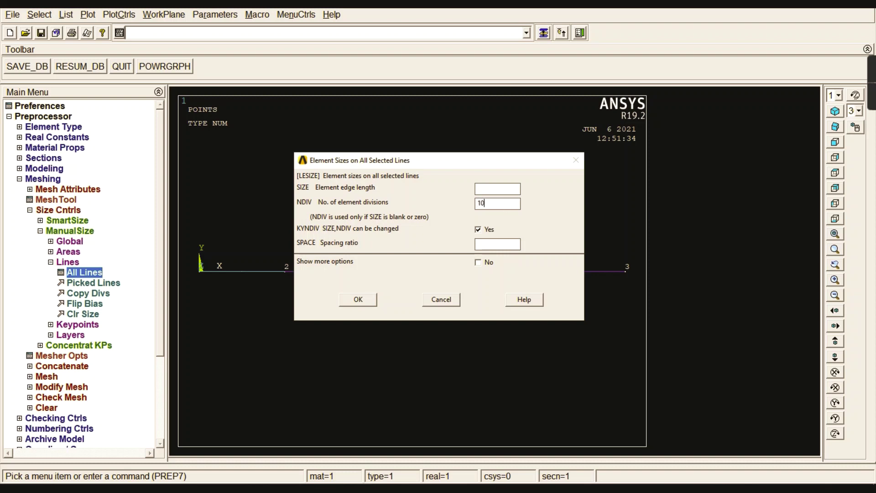
{"action": "left_click", "coordinate": [358, 299]}
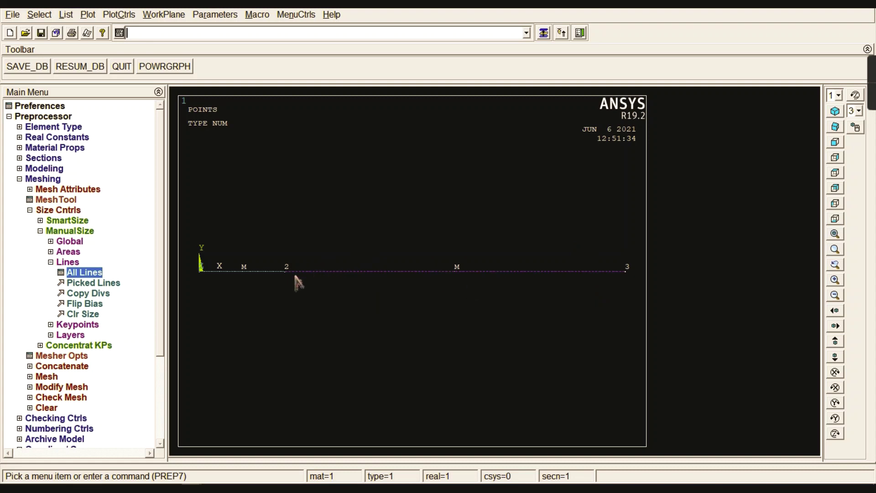
{"action": "left_click", "coordinate": [61, 263]}
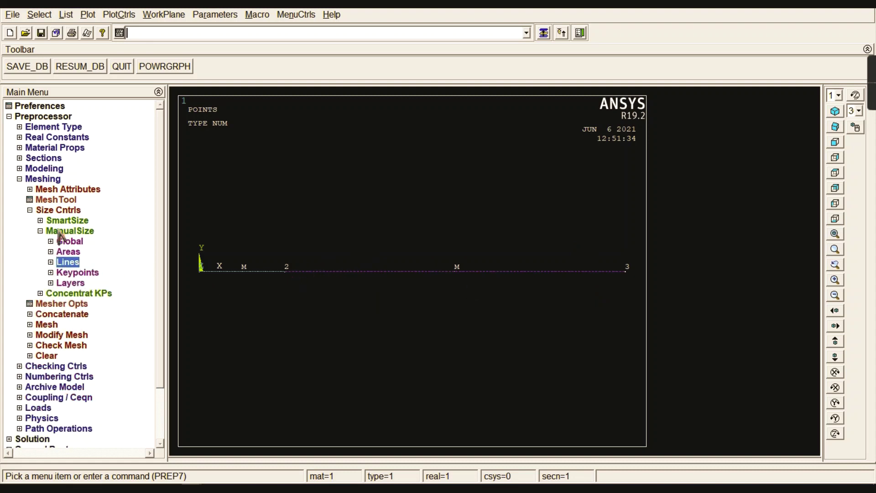
Step: Mesh both beam lines into elements with Mesh Lines and Pick All
{"action": "left_click", "coordinate": [60, 231]}
{"action": "left_click", "coordinate": [57, 211]}
{"action": "left_click", "coordinate": [48, 241]}
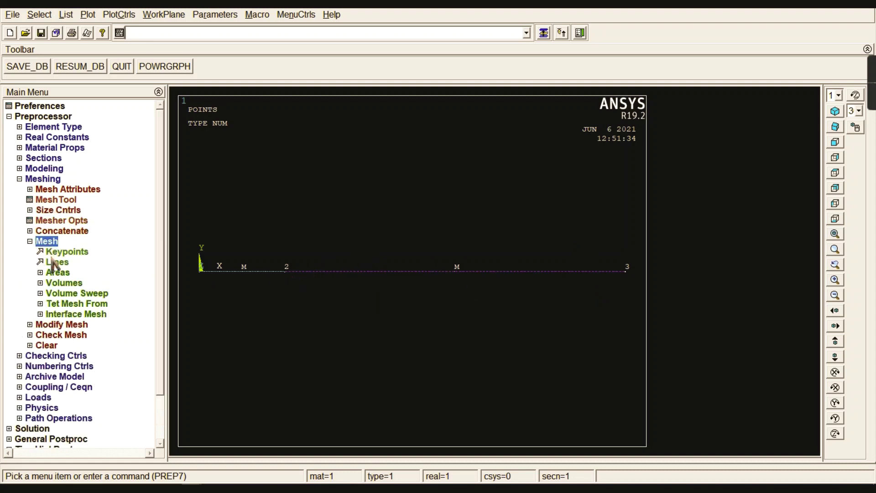
{"action": "left_click", "coordinate": [57, 264]}
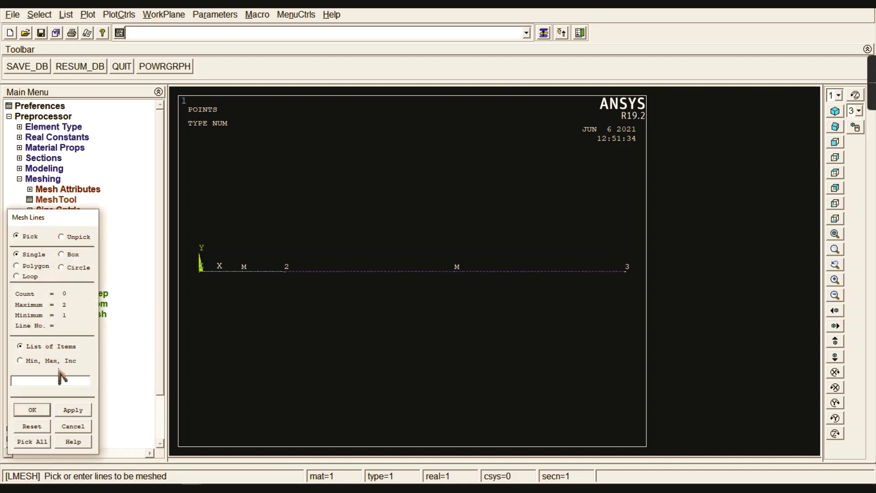
{"action": "left_click", "coordinate": [40, 446]}
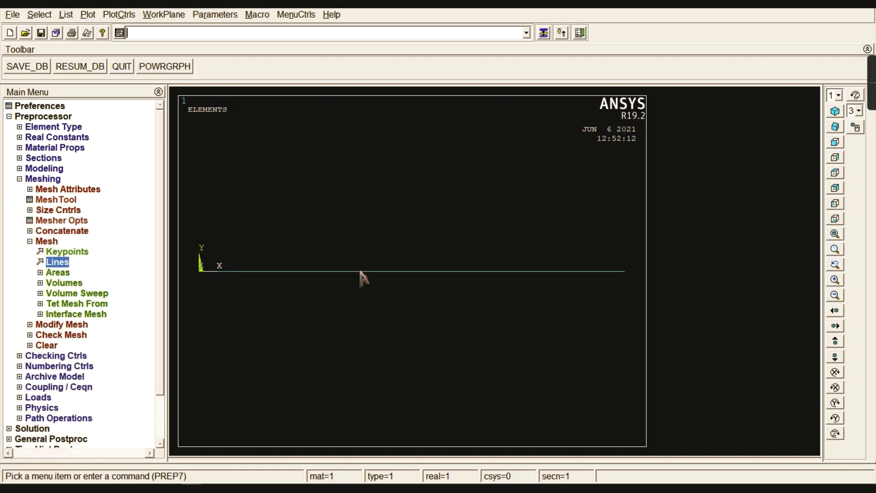
{"action": "left_click", "coordinate": [45, 242]}
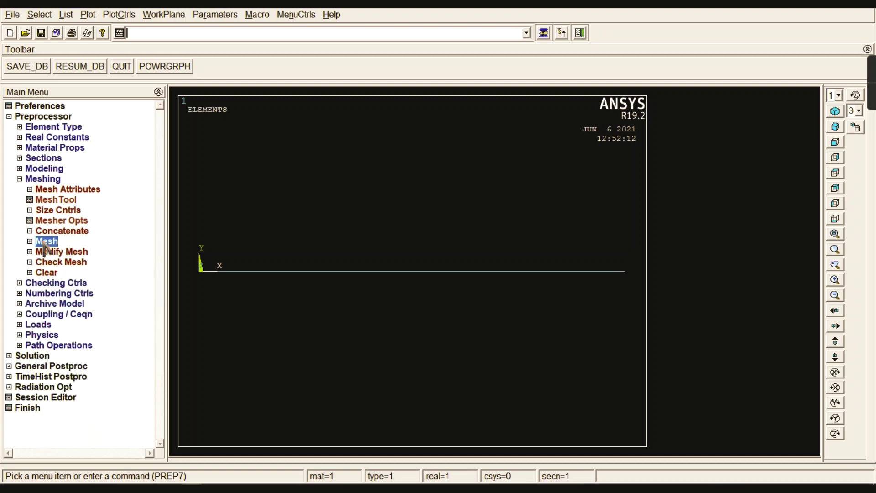
{"action": "left_click", "coordinate": [43, 179]}
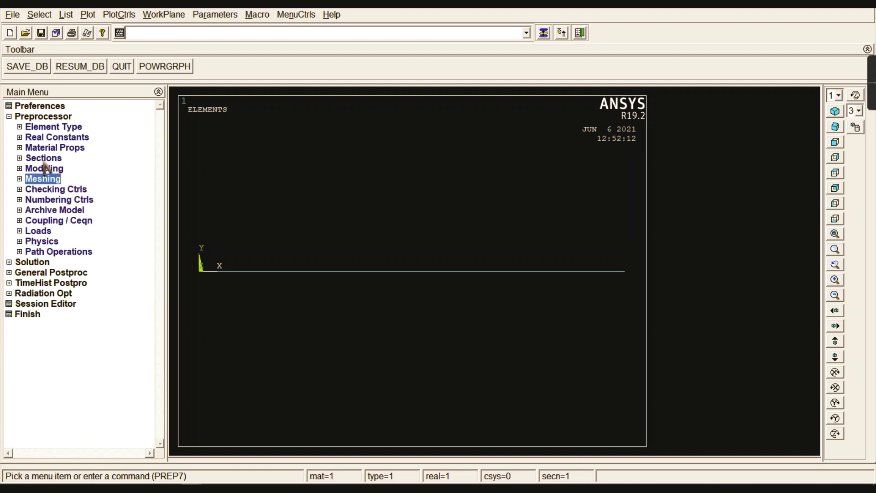
Step: Pick keypoint 1 at the fixed end for a displacement constraint
{"action": "left_click", "coordinate": [43, 116]}
{"action": "left_click", "coordinate": [38, 127]}
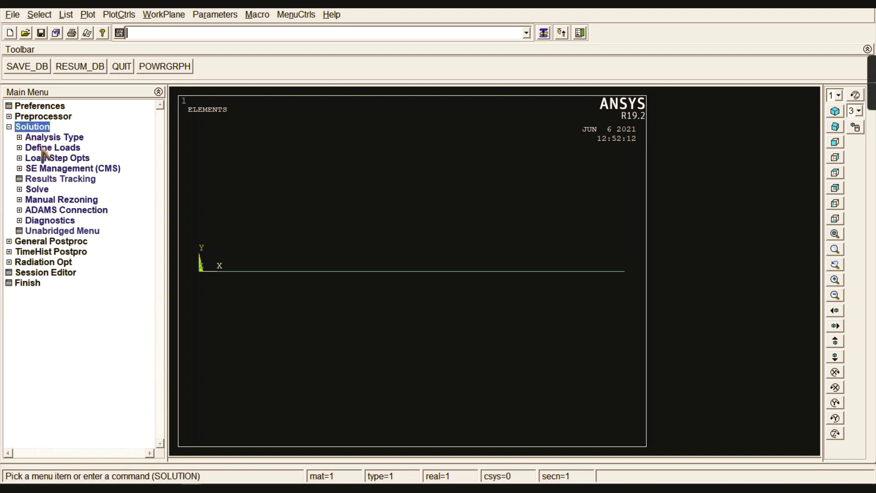
{"action": "left_click", "coordinate": [47, 149]}
{"action": "left_click", "coordinate": [49, 168]}
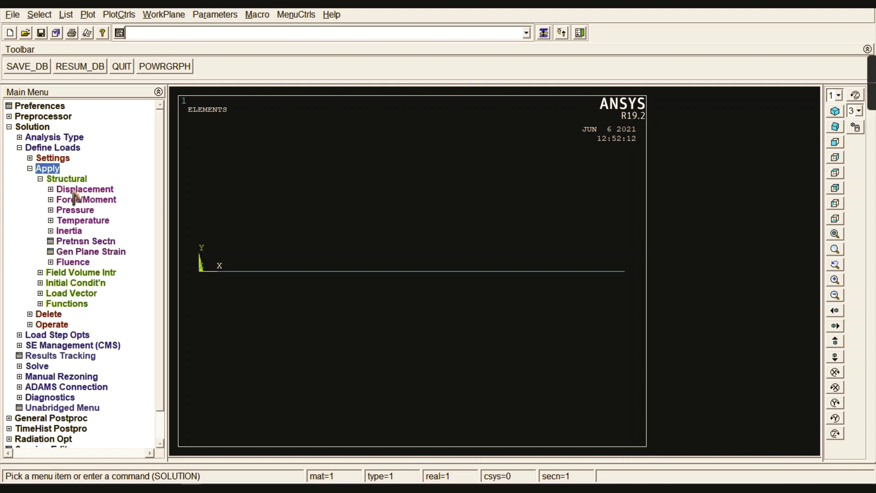
{"action": "left_click", "coordinate": [75, 190]}
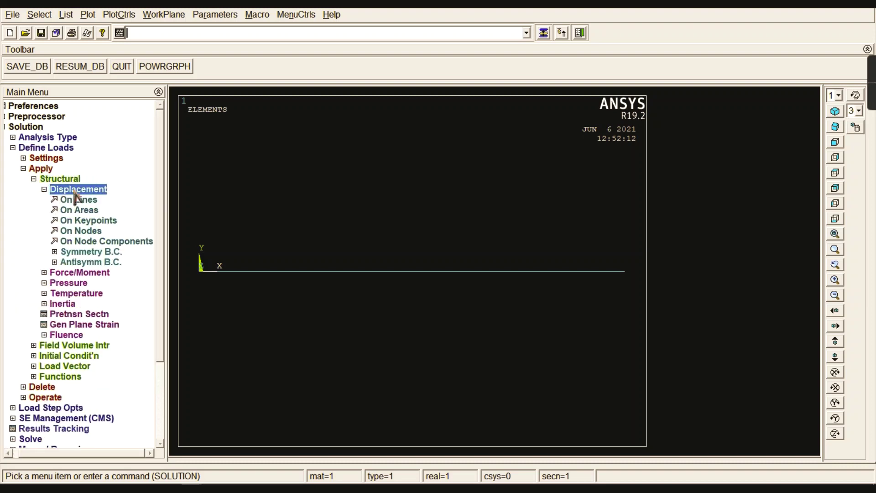
{"action": "left_click", "coordinate": [94, 221]}
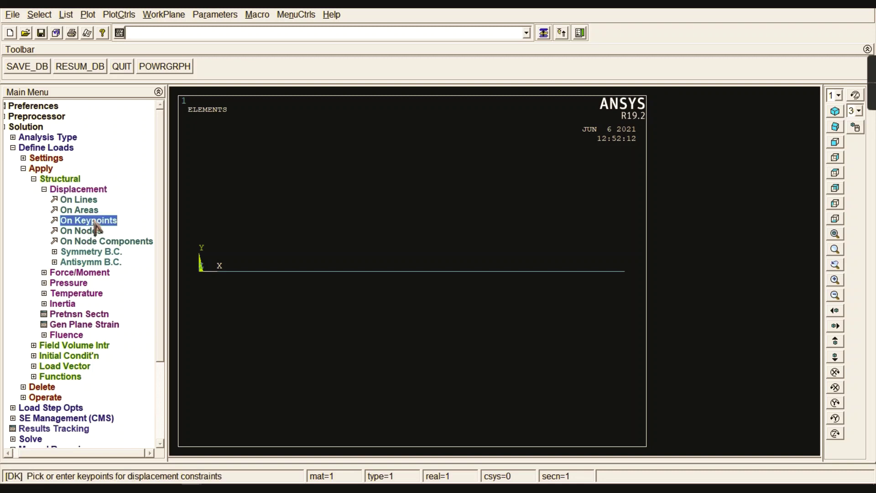
{"action": "left_click", "coordinate": [204, 294]}
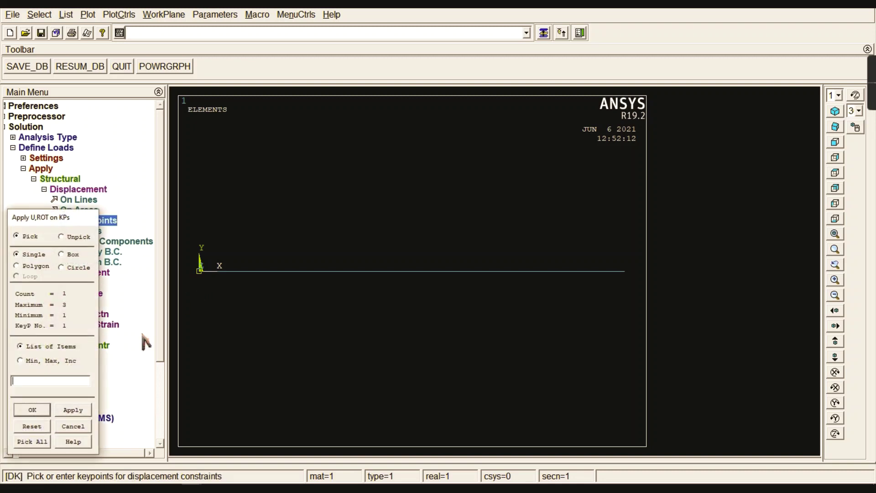
{"action": "left_click", "coordinate": [32, 409]}
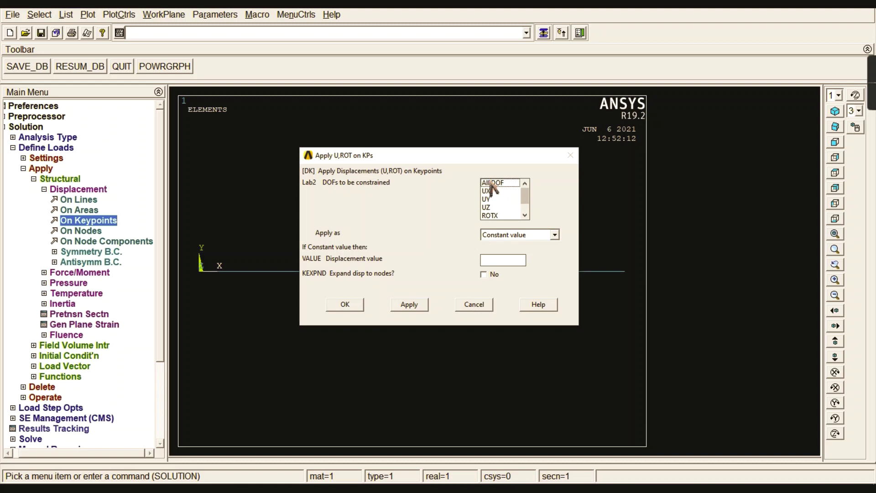
Step: Constrain all degrees of freedom at keypoint 1 and bring up the pressure load options
{"action": "left_click", "coordinate": [495, 186]}
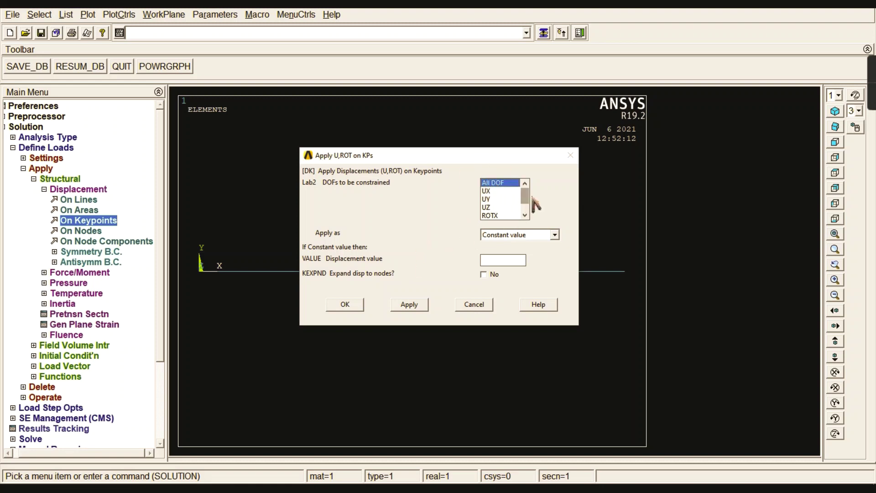
{"action": "scroll", "coordinate": [530, 198], "scroll_direction": "down", "scroll_amount": 1}
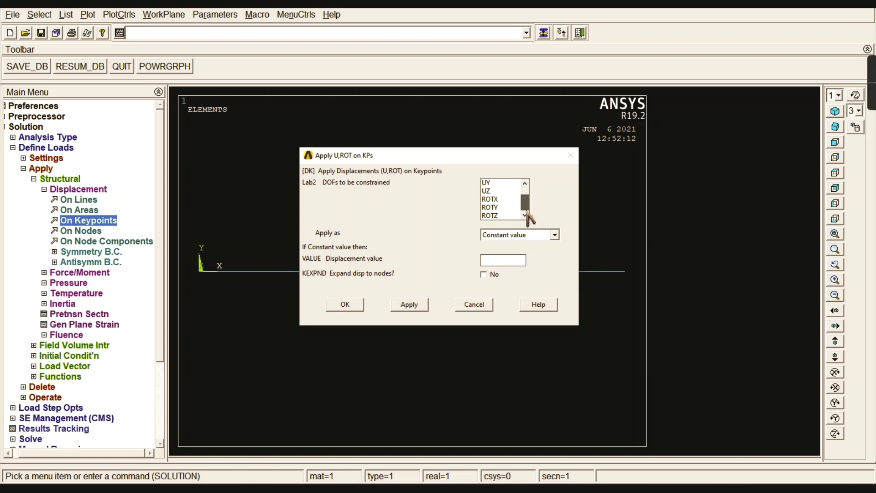
{"action": "left_click", "coordinate": [344, 305]}
{"action": "double_click", "coordinate": [76, 191]}
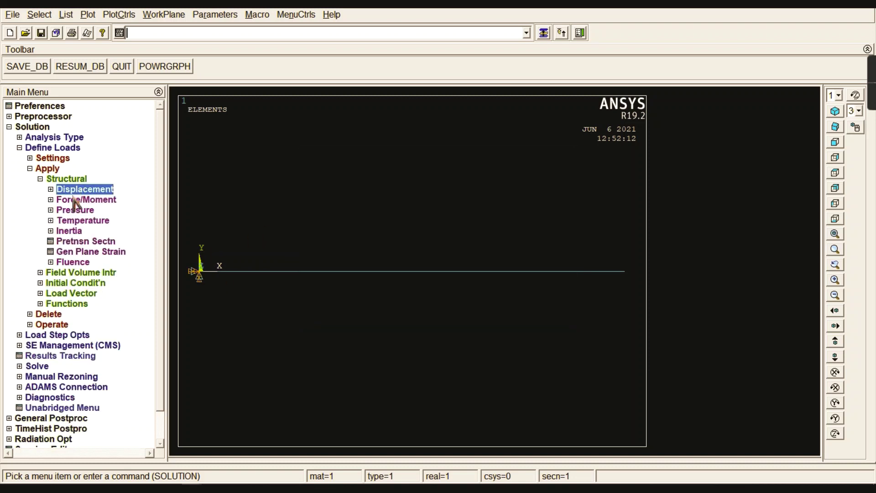
{"action": "double_click", "coordinate": [76, 210]}
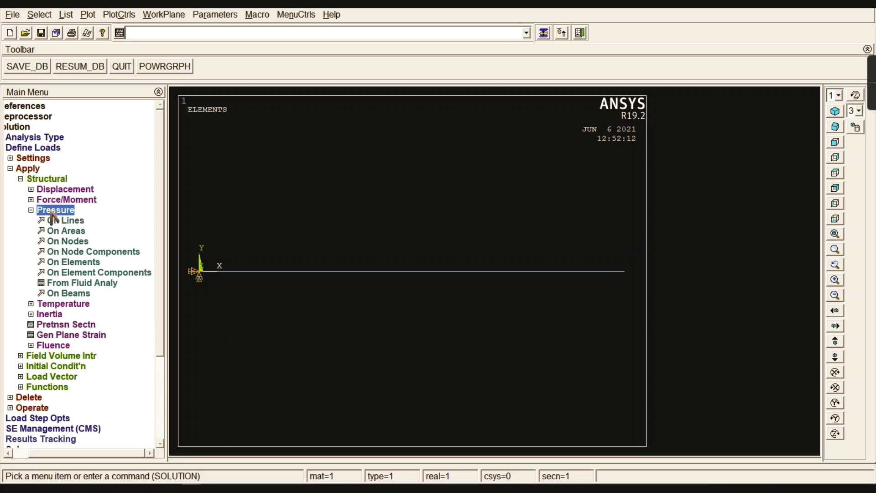
Step: With lines plotted, box-select the 99 beam elements from 400 mm to the free end for pressure
{"action": "left_click", "coordinate": [76, 294]}
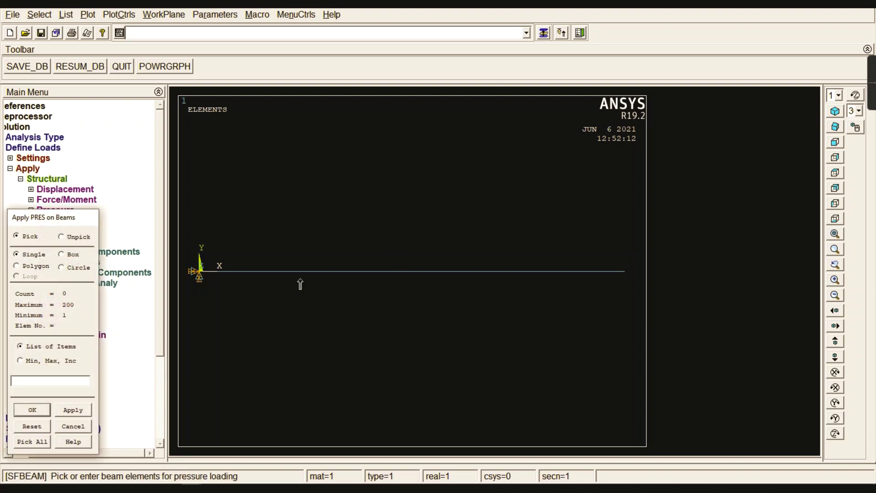
{"action": "left_click", "coordinate": [88, 15]}
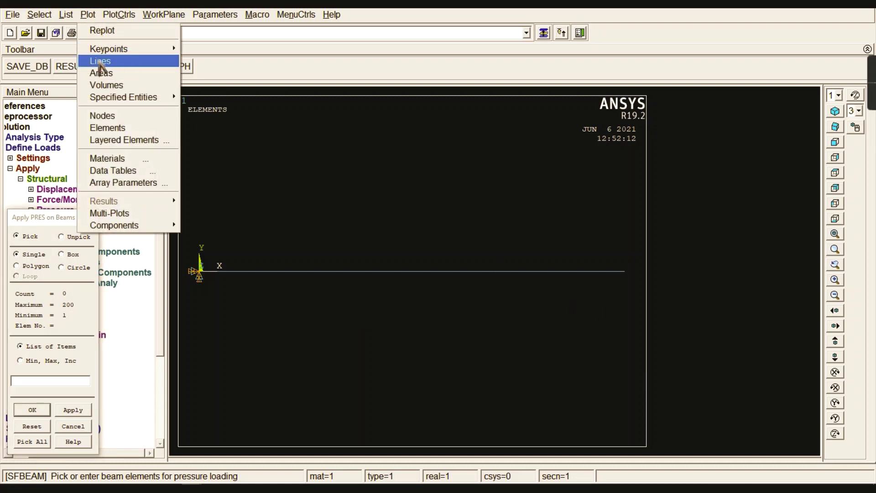
{"action": "left_click", "coordinate": [100, 62]}
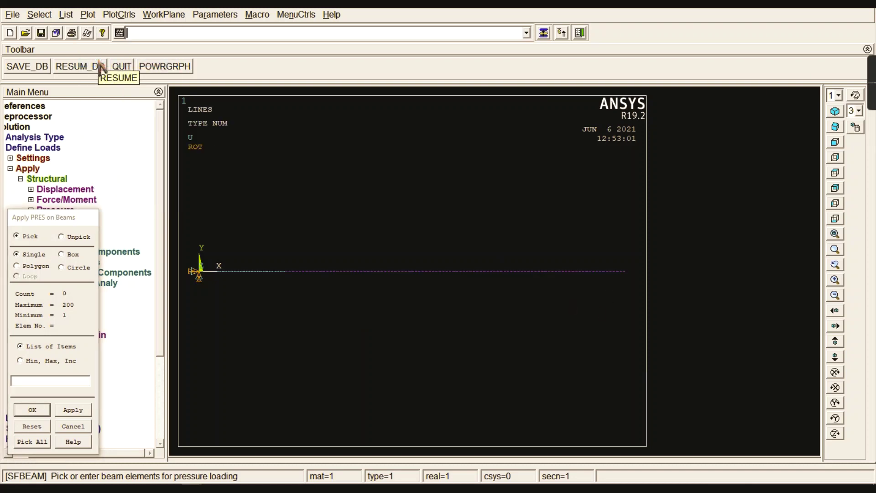
{"action": "left_click", "coordinate": [89, 15]}
{"action": "left_click", "coordinate": [103, 62]}
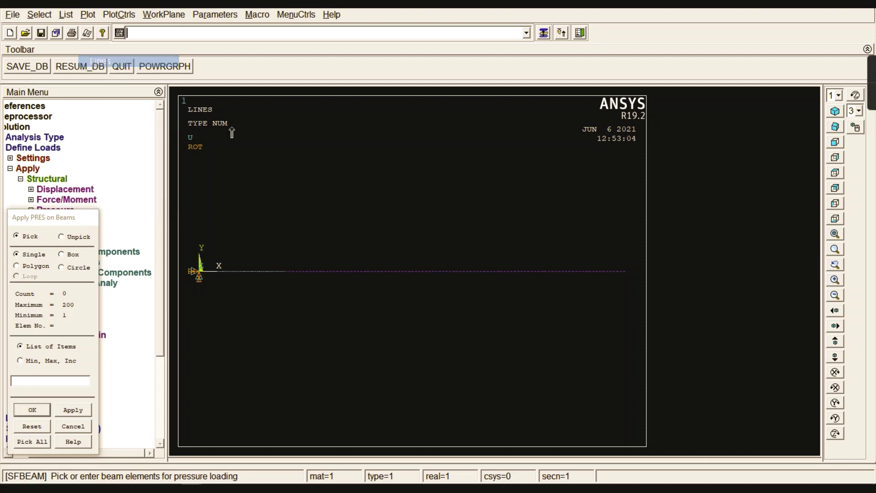
{"action": "scroll", "coordinate": [293, 292], "scroll_direction": "up", "scroll_amount": 2}
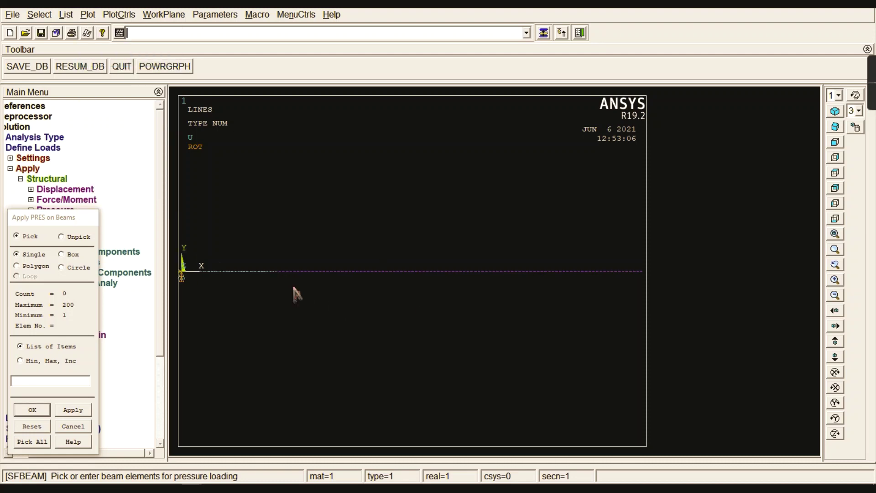
{"action": "left_click", "coordinate": [67, 255]}
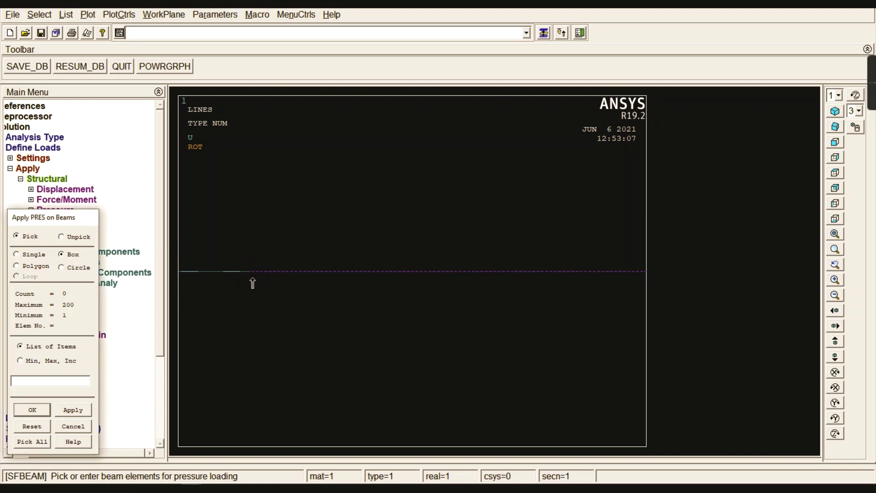
{"action": "left_click_drag", "start_coordinate": [259, 260], "coordinate": [716, 260]}
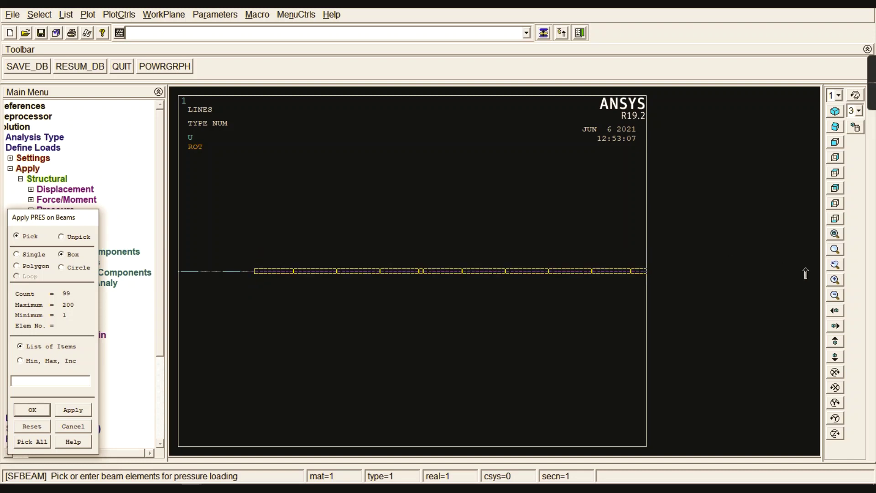
{"action": "left_click", "coordinate": [836, 234]}
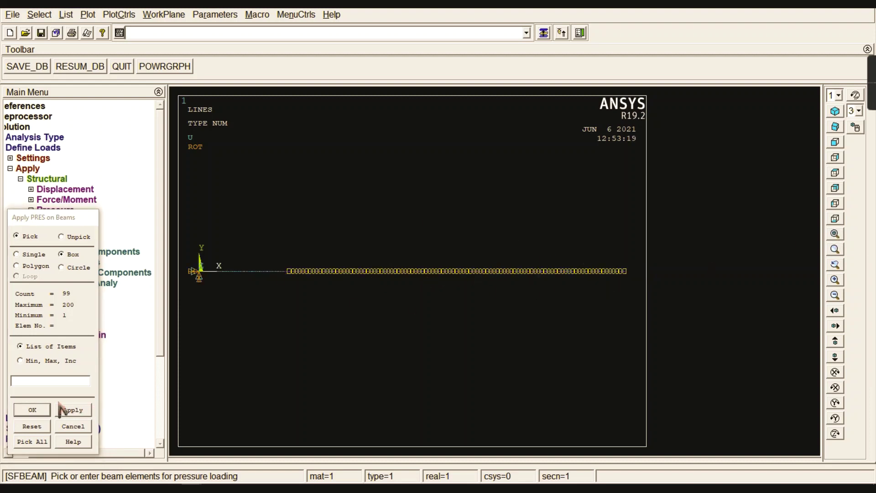
Step: Confirm the picked elements for pressure load key 2, then check q = 5 N/mm on the problem slide
{"action": "left_click", "coordinate": [32, 410]}
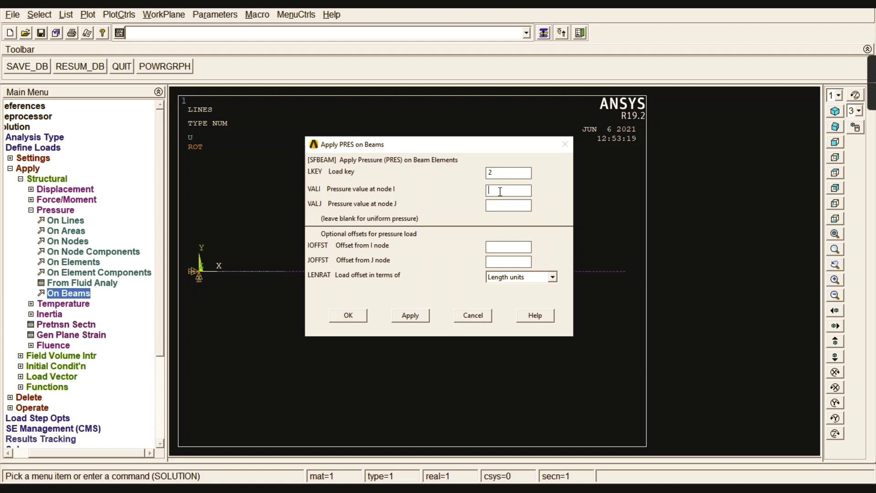
{"action": "left_click", "coordinate": [171, 482]}
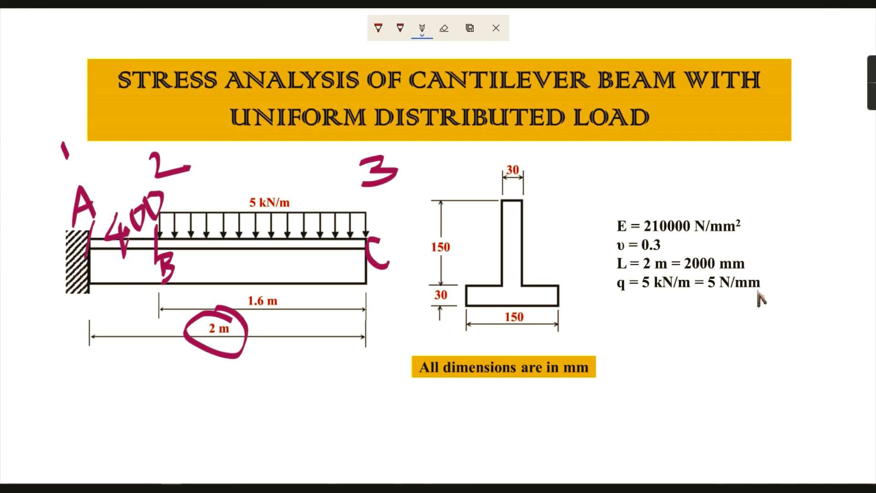
Step: Apply a pressure value of 5 to the picked beam elements
{"action": "key", "text": "alt+Tab"}
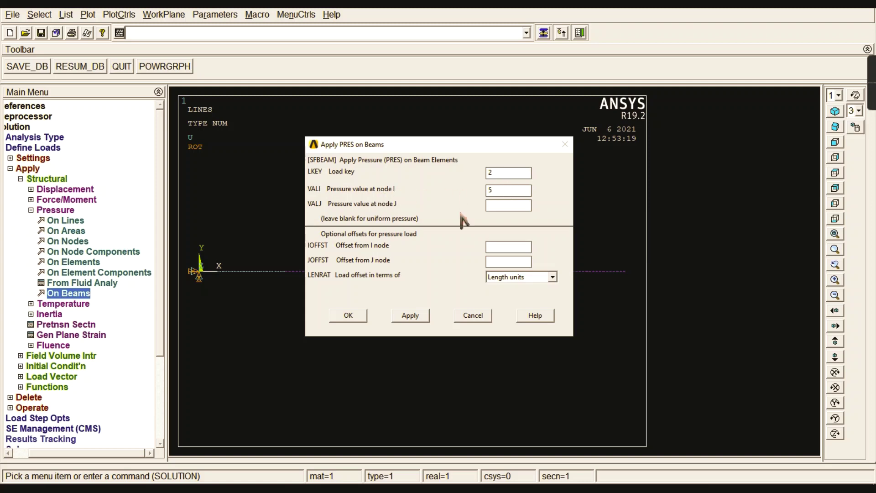
{"action": "left_click", "coordinate": [355, 316]}
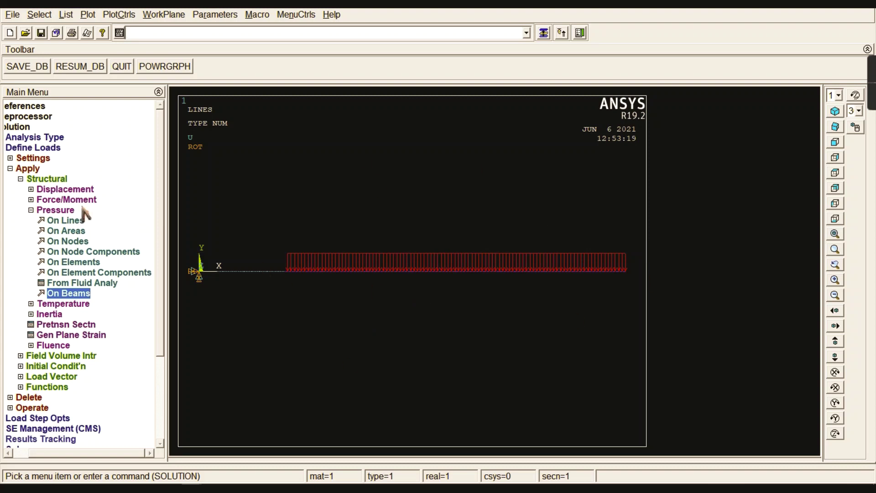
{"action": "left_click", "coordinate": [59, 210]}
{"action": "left_click", "coordinate": [44, 169]}
{"action": "left_click", "coordinate": [41, 149]}
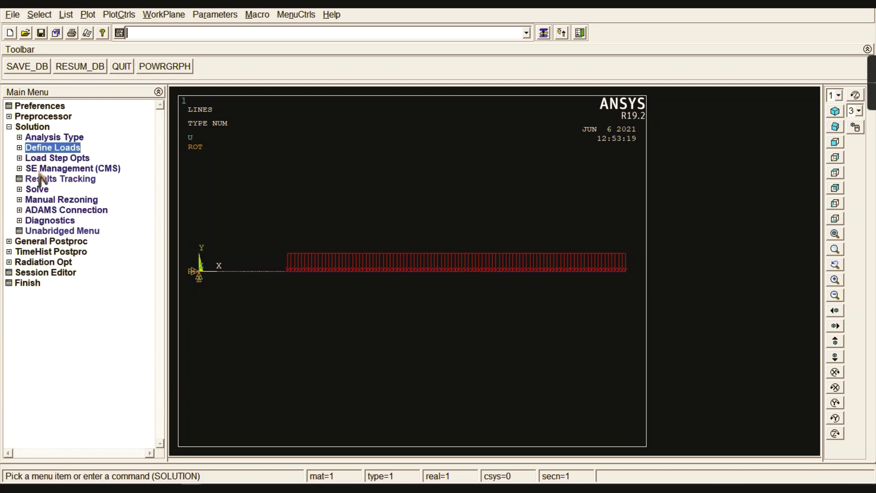
Step: Solve the current load step and close the completion note and status window
{"action": "left_click", "coordinate": [37, 190]}
{"action": "left_click", "coordinate": [53, 201]}
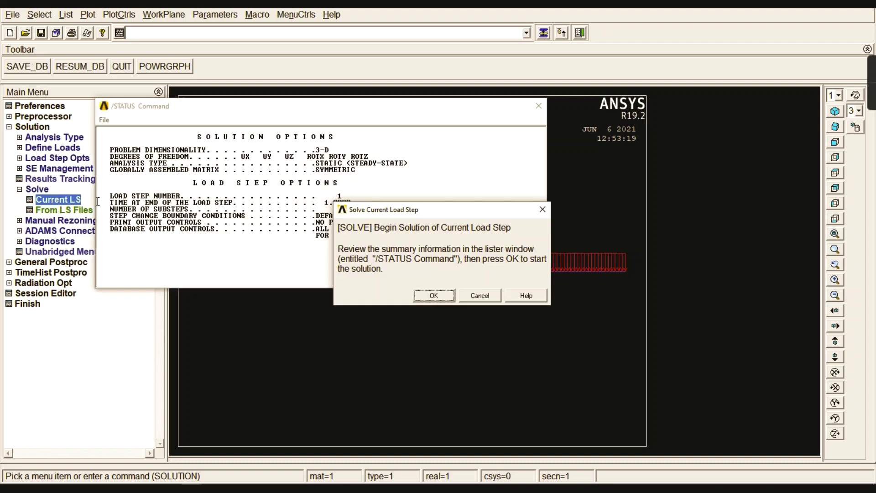
{"action": "left_click", "coordinate": [445, 296]}
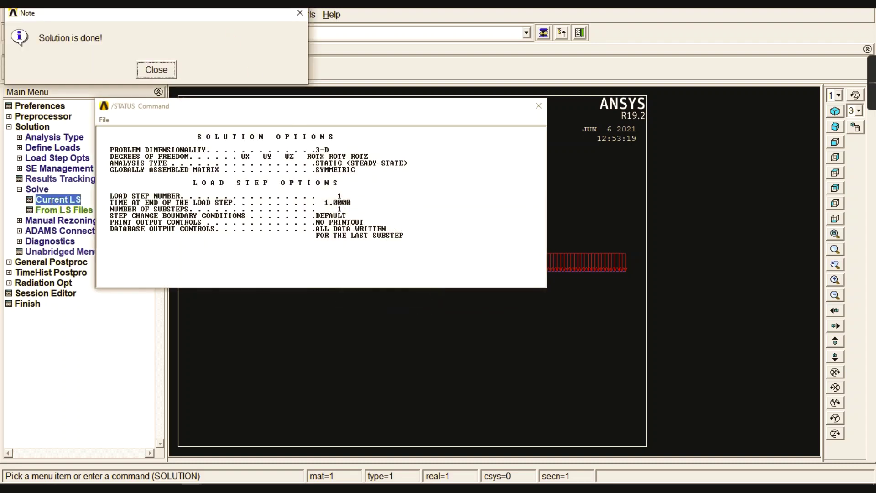
{"action": "left_click", "coordinate": [166, 69]}
{"action": "left_click", "coordinate": [539, 106]}
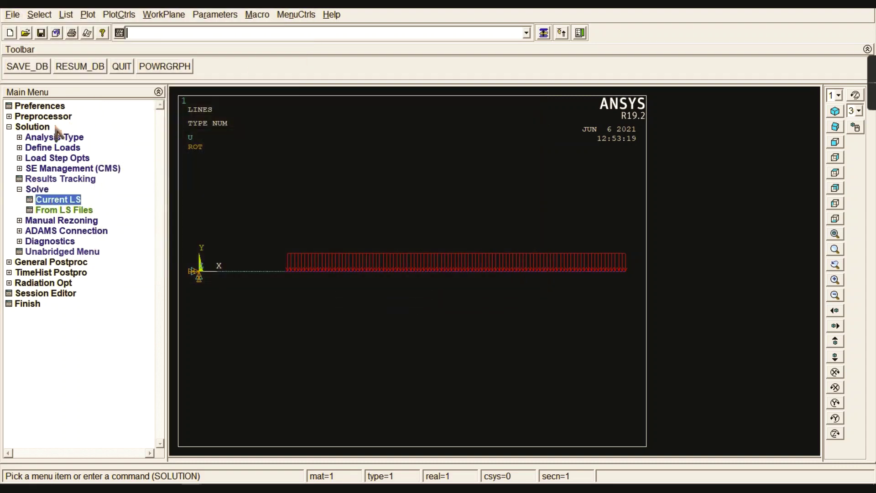
{"action": "left_click", "coordinate": [40, 189]}
Step: Plot the deformed beam together with its undeformed outline
{"action": "left_click", "coordinate": [33, 127]}
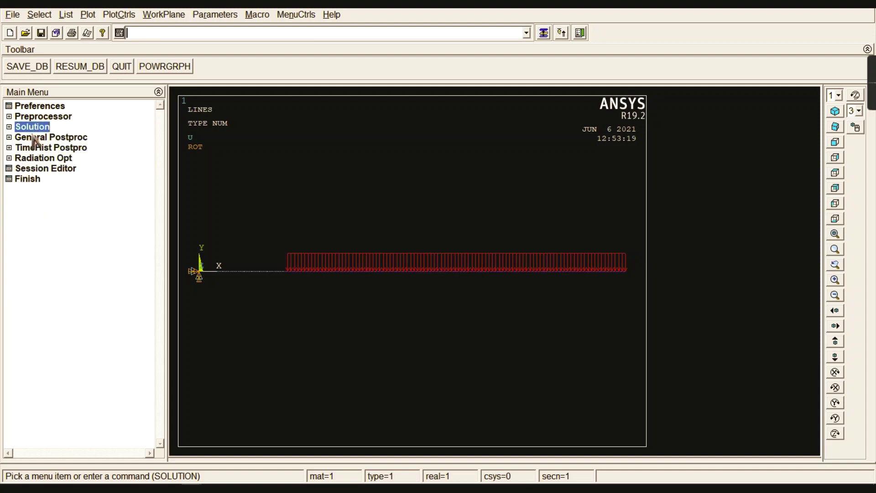
{"action": "left_click", "coordinate": [39, 138]}
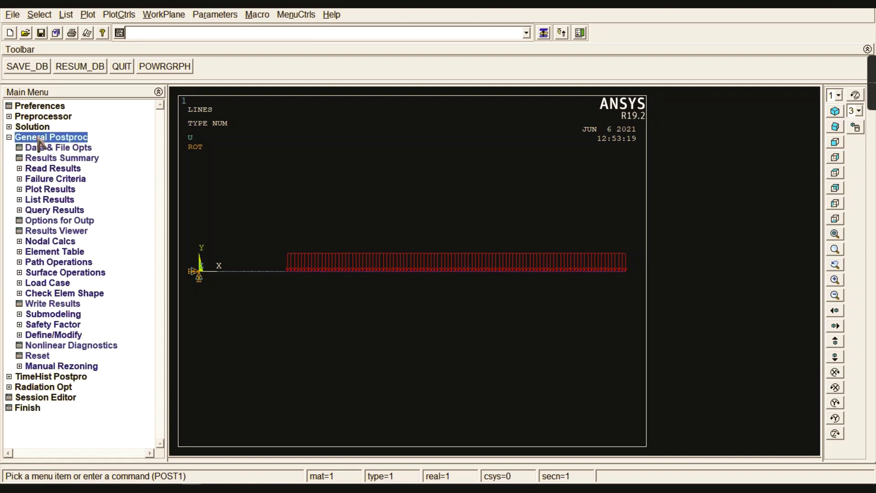
{"action": "left_click", "coordinate": [46, 203]}
{"action": "left_click", "coordinate": [46, 201]}
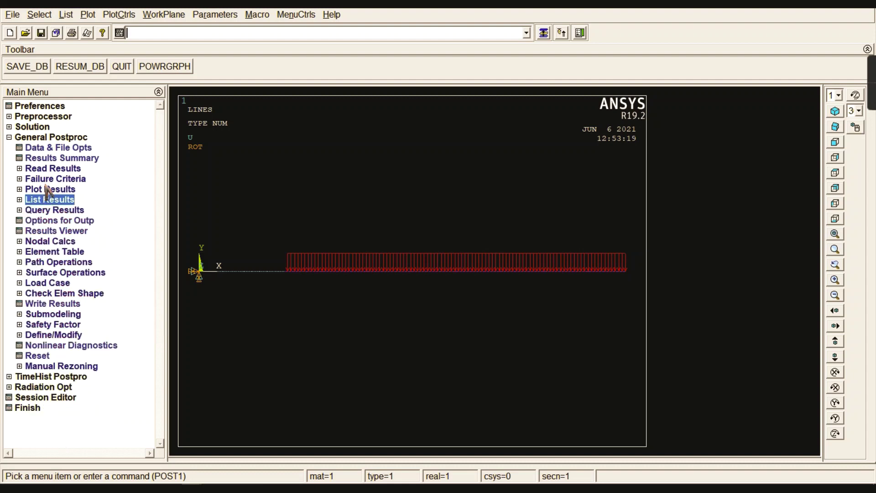
{"action": "left_click", "coordinate": [51, 189]}
{"action": "left_click", "coordinate": [69, 200]}
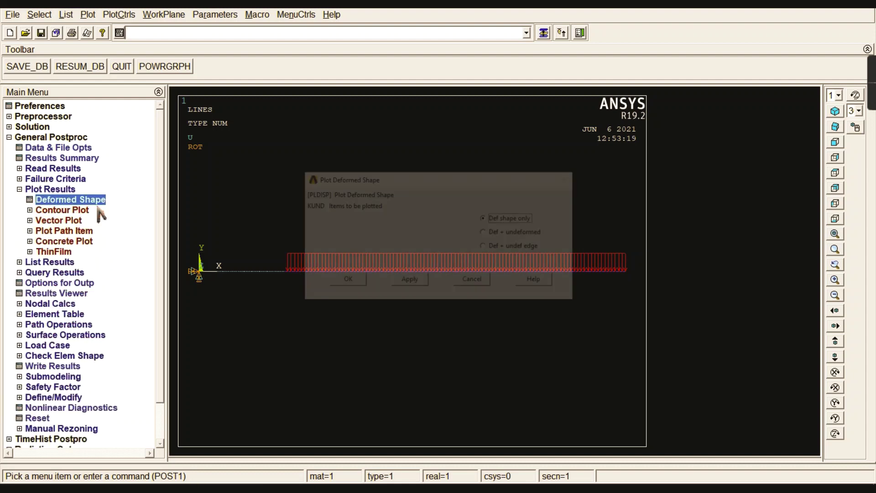
{"action": "left_click", "coordinate": [500, 233]}
{"action": "left_click", "coordinate": [347, 279]}
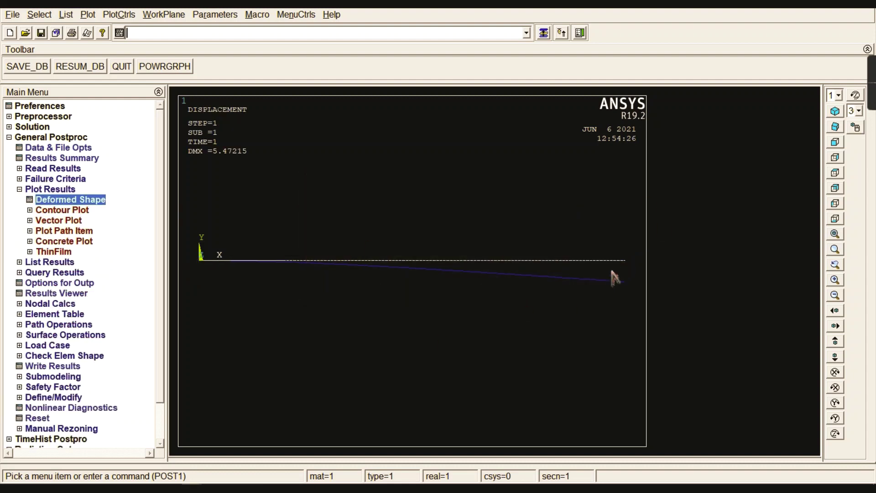
Step: Contour the nodal displacement vector sum, peaking at 5.47215
{"action": "left_click", "coordinate": [51, 211]}
{"action": "left_click", "coordinate": [68, 221]}
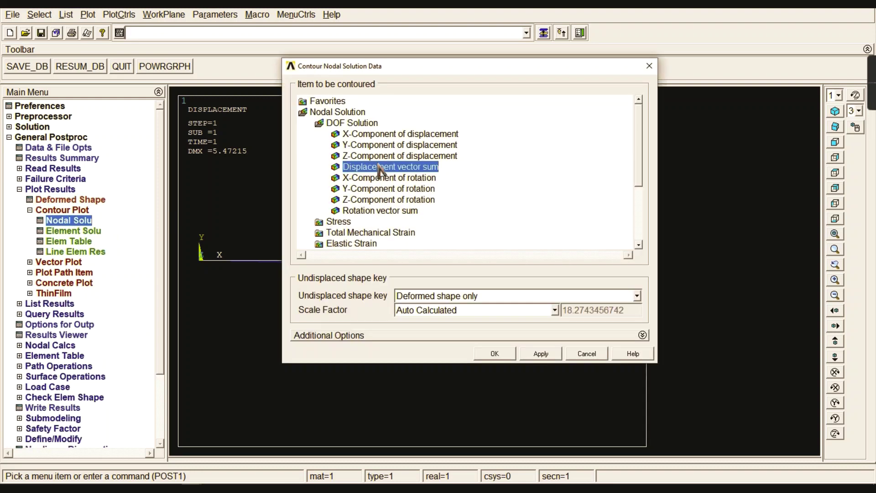
{"action": "left_click", "coordinate": [497, 355]}
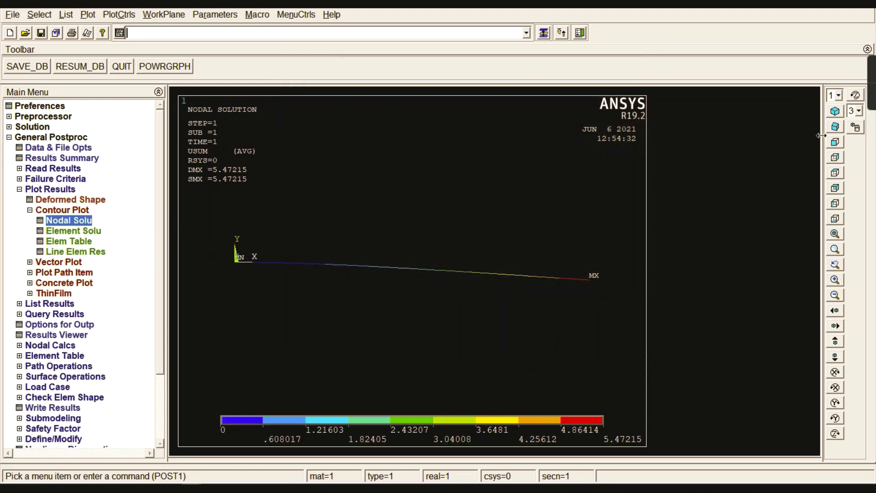
Step: Turn ESHAPE on and view the solid T-section beam isometrically, contour max 5.60908
{"action": "left_click", "coordinate": [112, 16]}
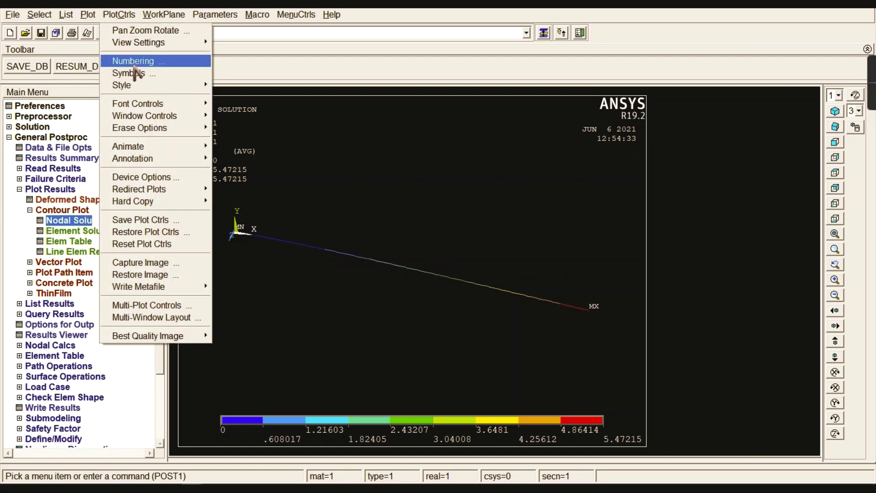
{"action": "mouse_move", "coordinate": [147, 86]}
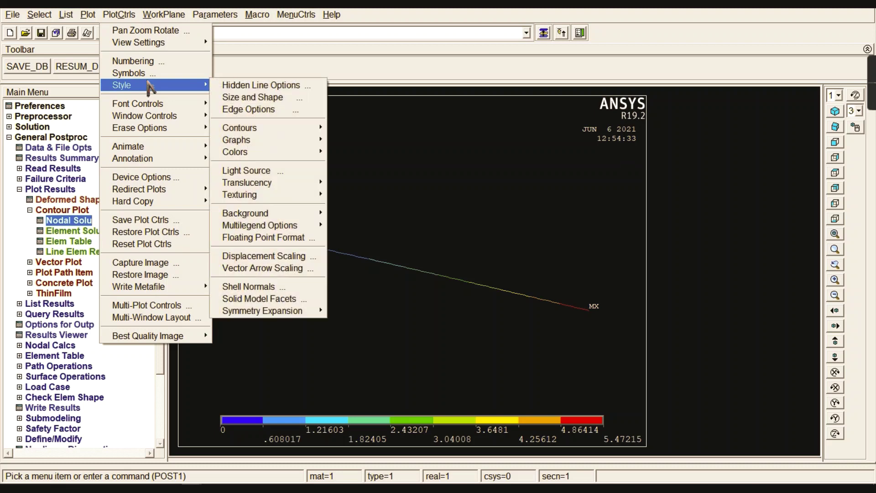
{"action": "left_click", "coordinate": [254, 98]}
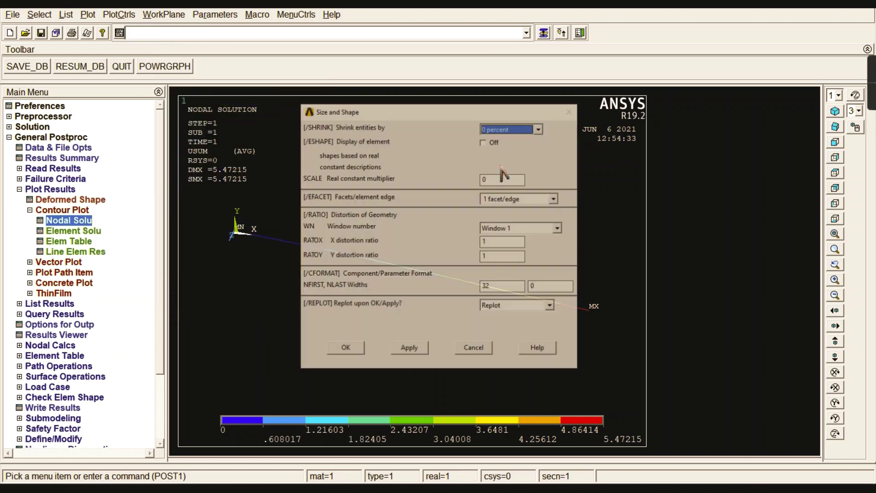
{"action": "left_click", "coordinate": [492, 141]}
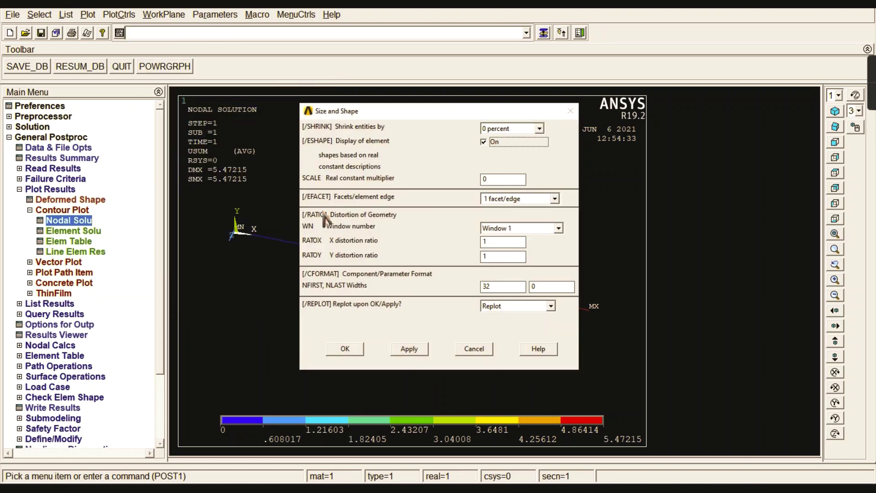
{"action": "left_click", "coordinate": [353, 351]}
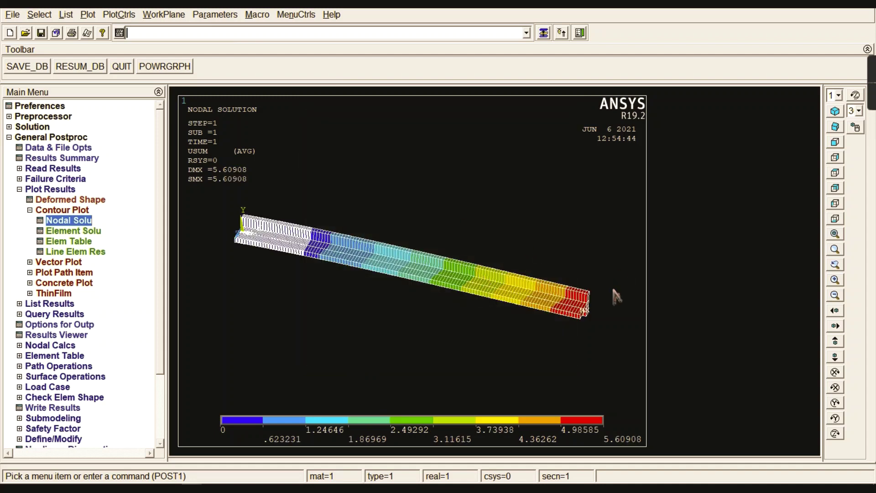
{"action": "left_click", "coordinate": [854, 125]}
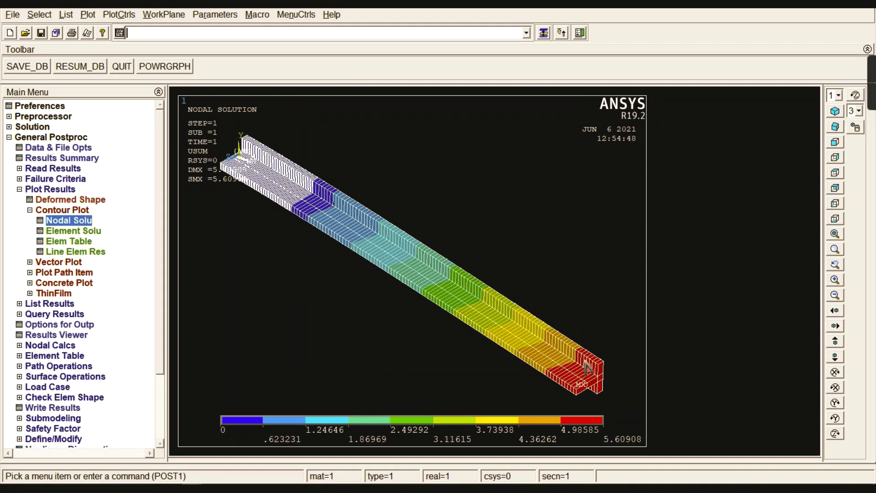
{"action": "left_click", "coordinate": [62, 211]}
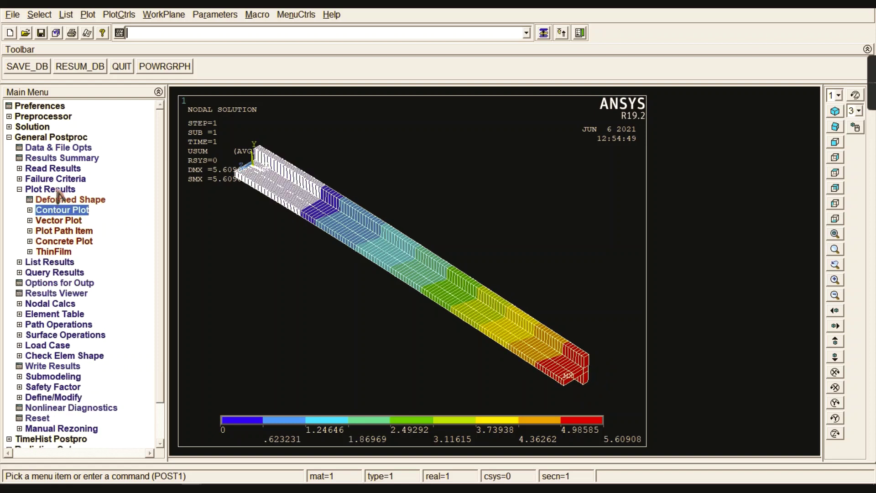
{"action": "left_click", "coordinate": [59, 189]}
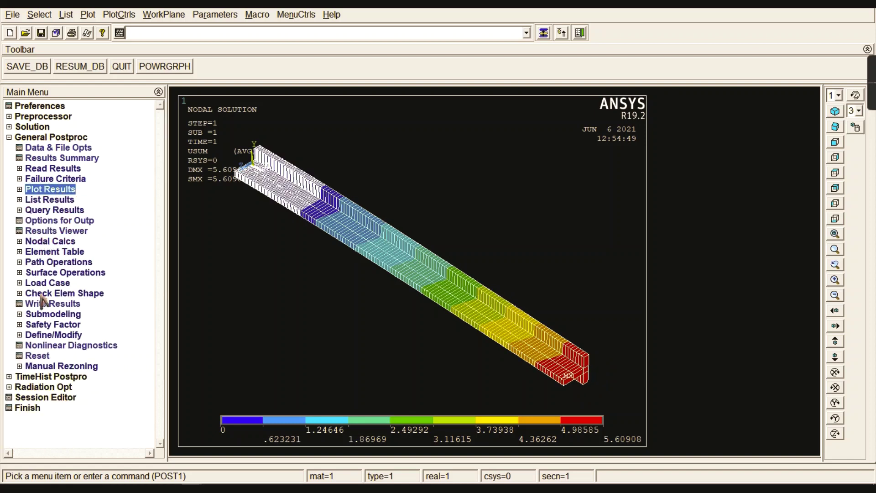
Step: Add element-table items SMISC 3 and SMISC 6 by sequence number
{"action": "left_click", "coordinate": [44, 252]}
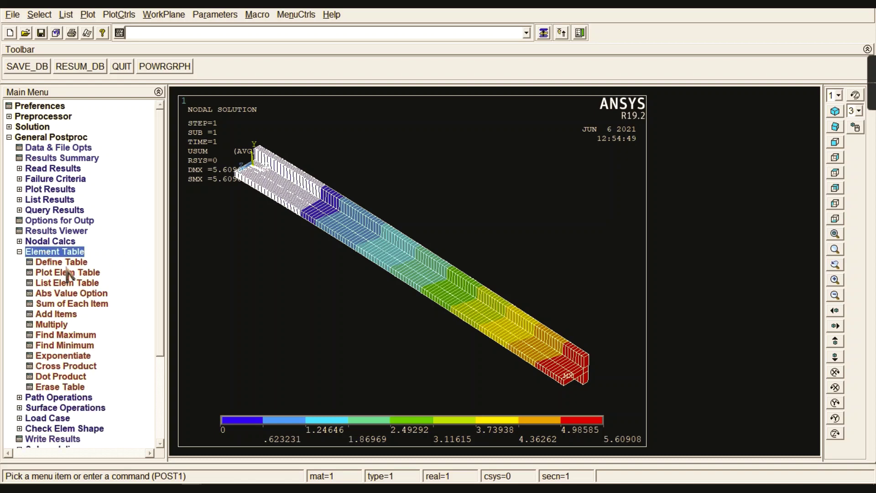
{"action": "left_click", "coordinate": [62, 262]}
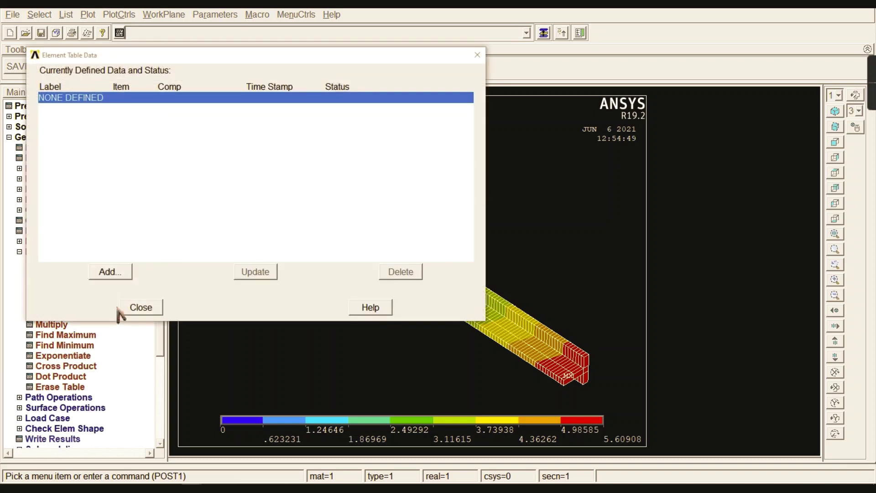
{"action": "left_click", "coordinate": [111, 272]}
{"action": "scroll", "coordinate": [505, 246], "scroll_direction": "down", "scroll_amount": 2}
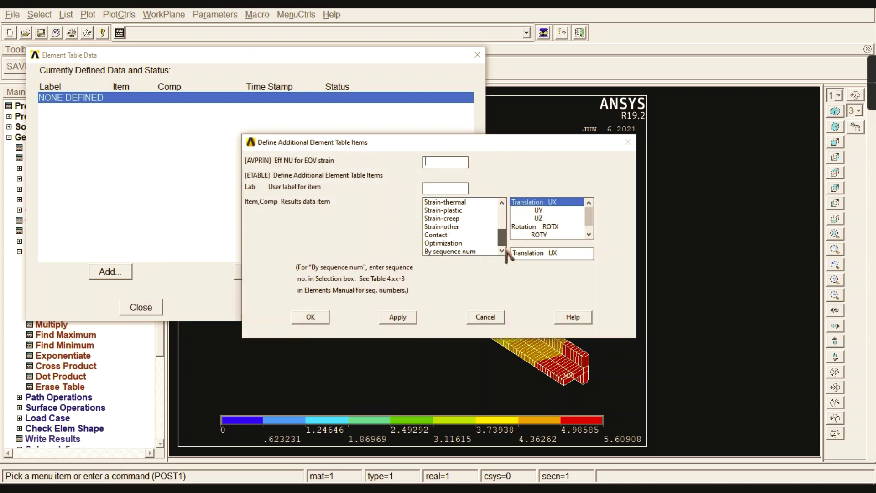
{"action": "left_click", "coordinate": [459, 251]}
{"action": "left_click", "coordinate": [586, 253]}
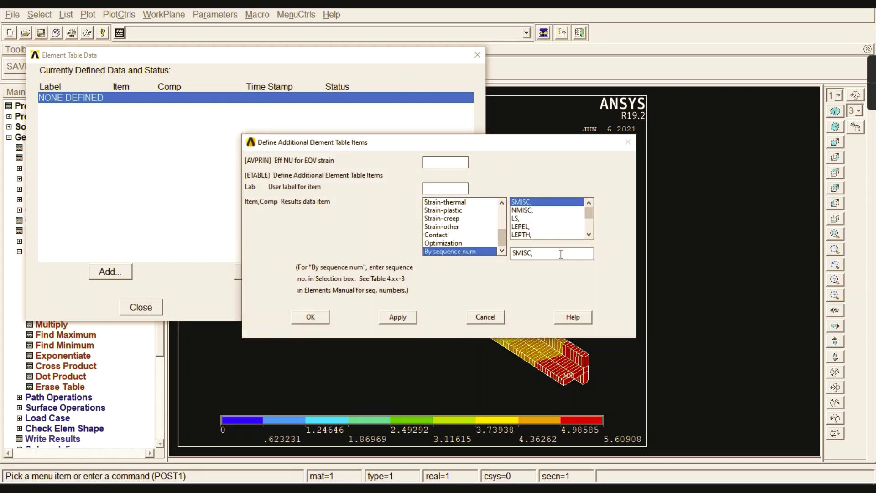
{"action": "left_click", "coordinate": [399, 318]}
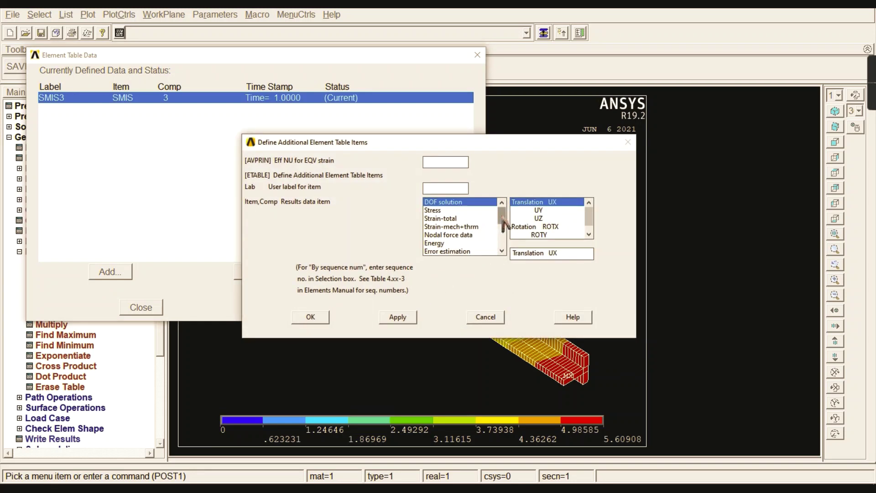
{"action": "left_click", "coordinate": [481, 252]}
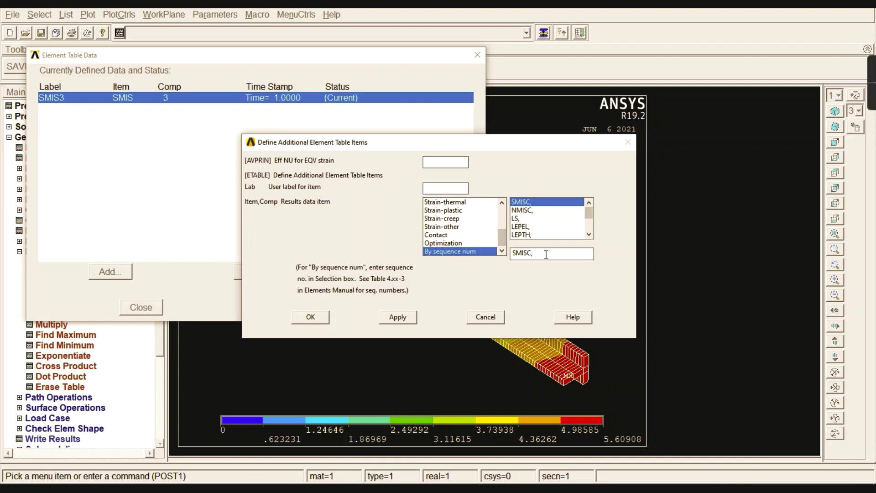
{"action": "type", "text": "6"}
{"action": "left_click", "coordinate": [398, 317]}
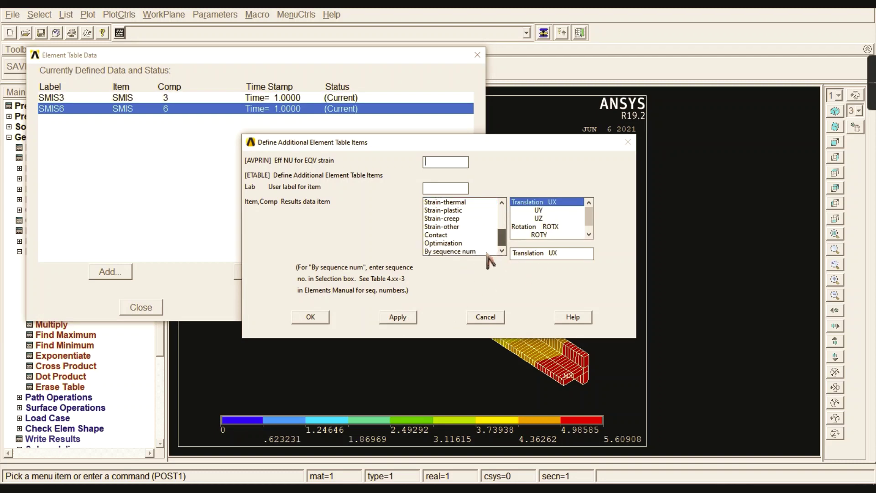
Step: Add SMISC 16 and SMISC 19 to the element table and close it
{"action": "left_click", "coordinate": [489, 252]}
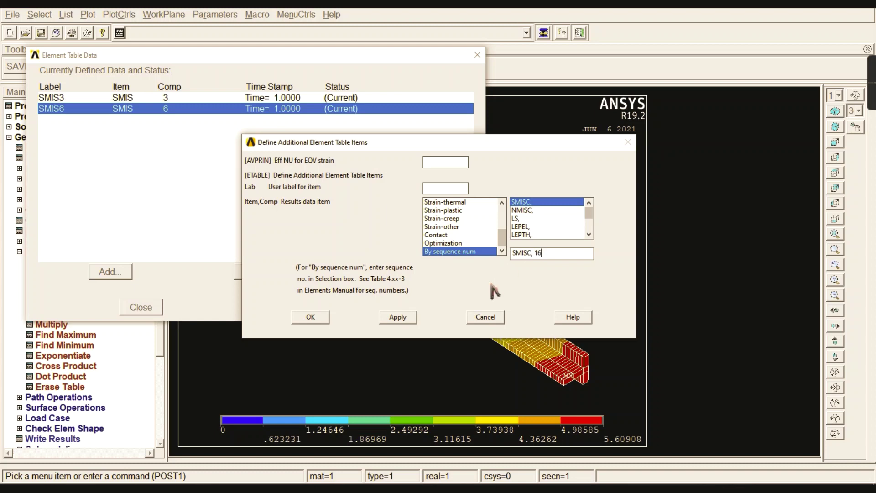
{"action": "type", "text": "16"}
{"action": "left_click", "coordinate": [398, 317]}
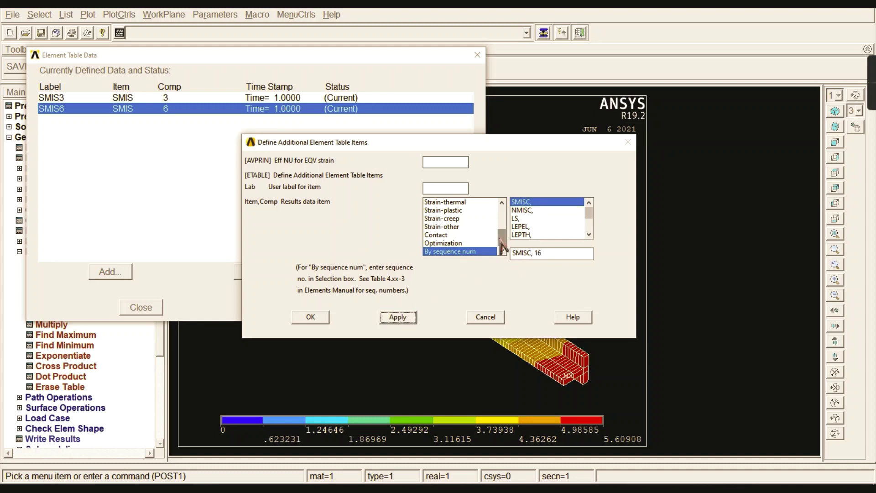
{"action": "left_click", "coordinate": [397, 318]}
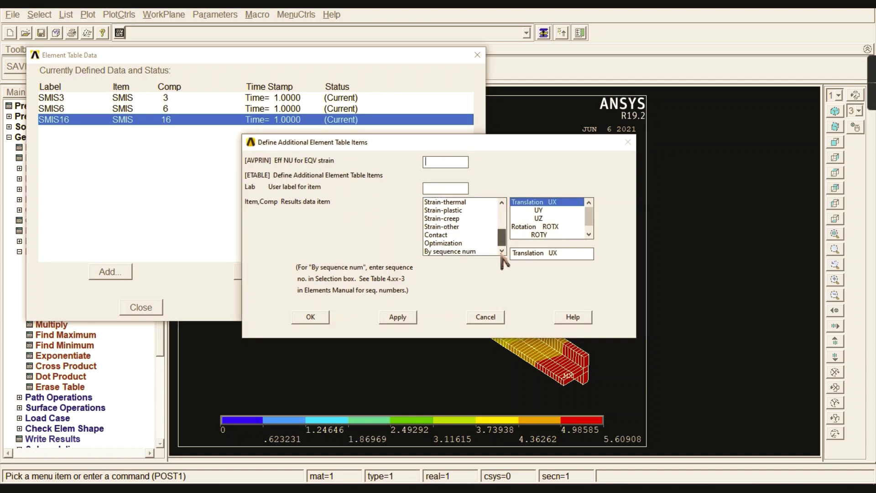
{"action": "left_click", "coordinate": [470, 252]}
{"action": "left_click", "coordinate": [547, 253]}
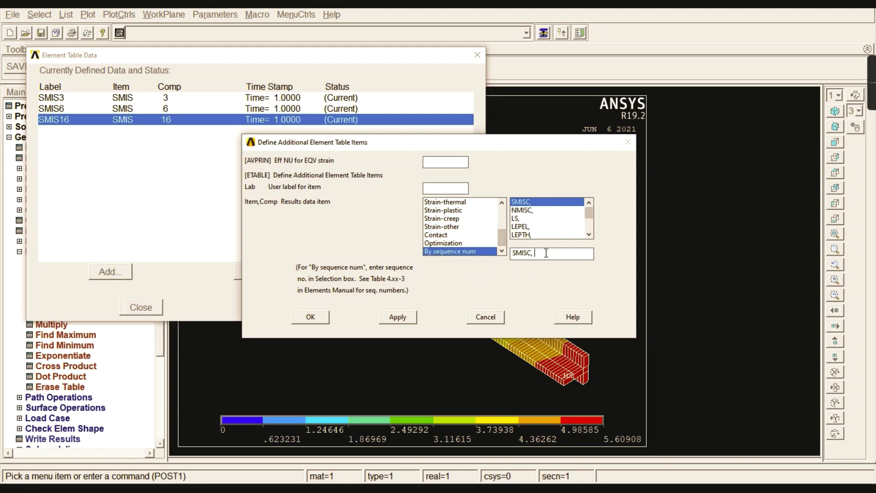
{"action": "left_click", "coordinate": [310, 317]}
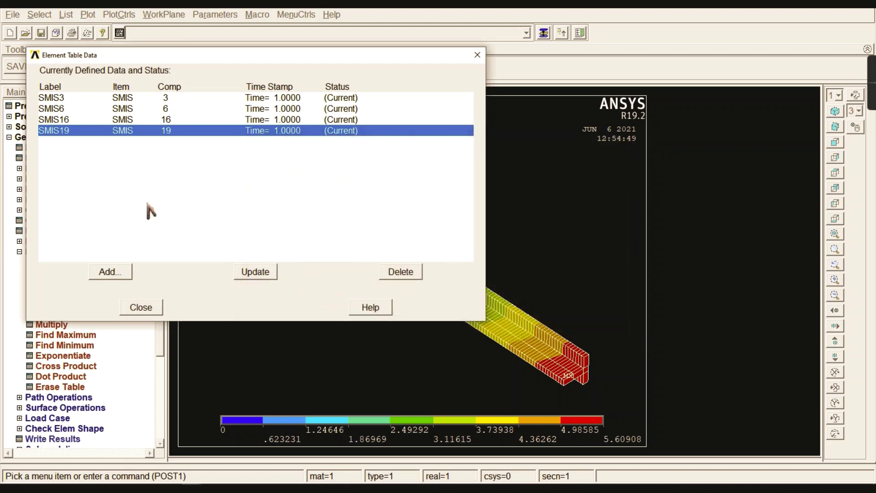
{"action": "left_click", "coordinate": [145, 310]}
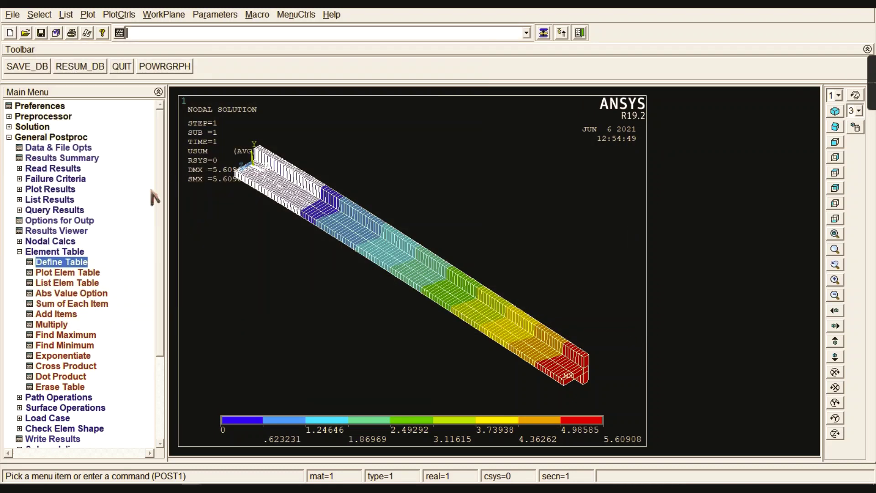
Step: Plot the SMIS3 to SMIS16 line-element result along the beam in front view
{"action": "left_click", "coordinate": [63, 252]}
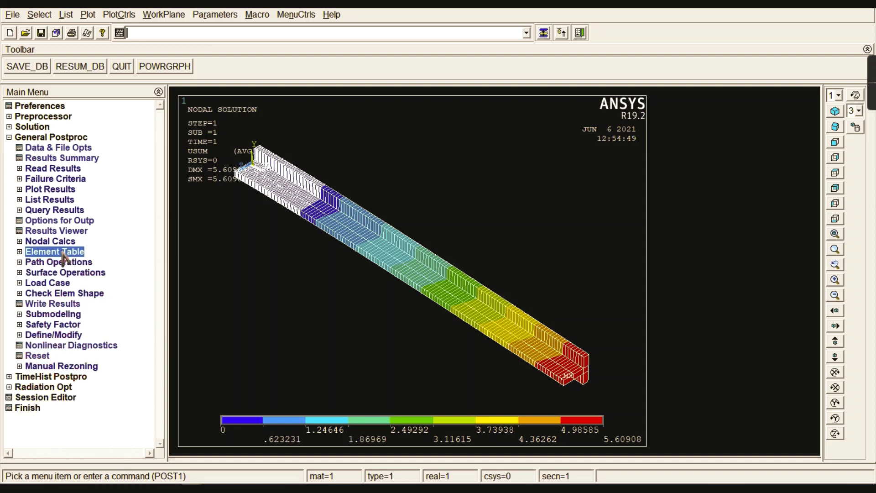
{"action": "left_click", "coordinate": [50, 189]}
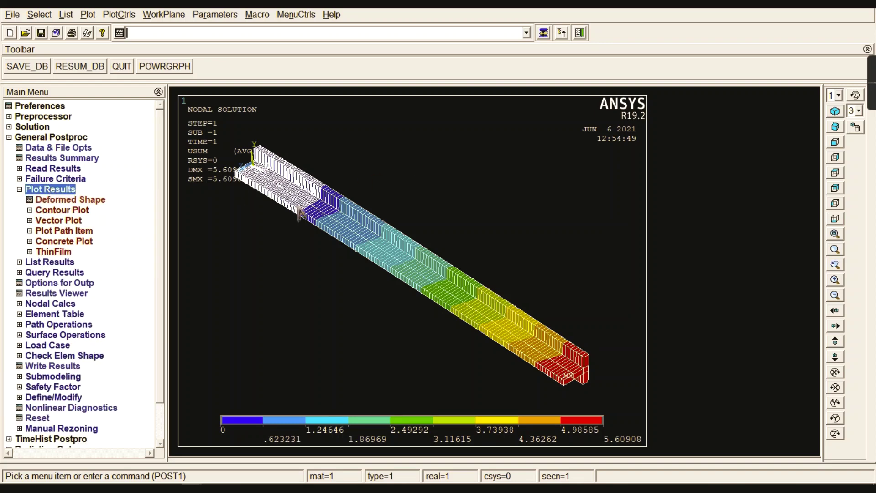
{"action": "left_click", "coordinate": [69, 210]}
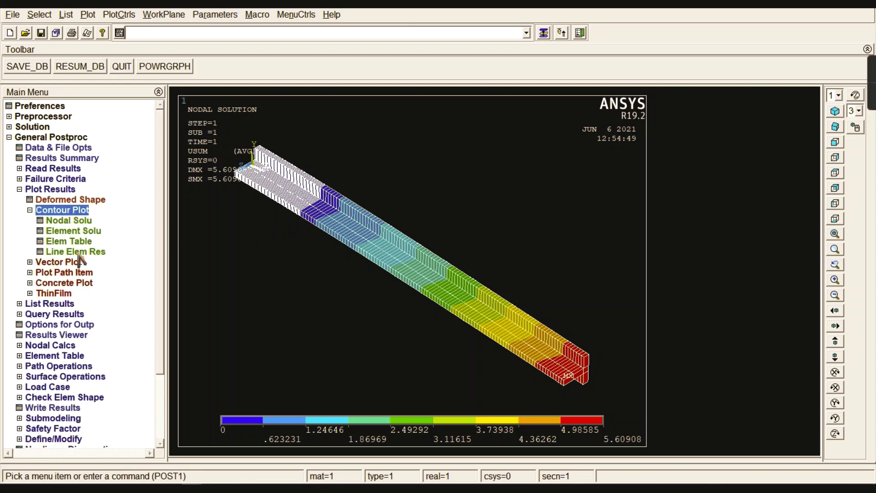
{"action": "left_click", "coordinate": [78, 253]}
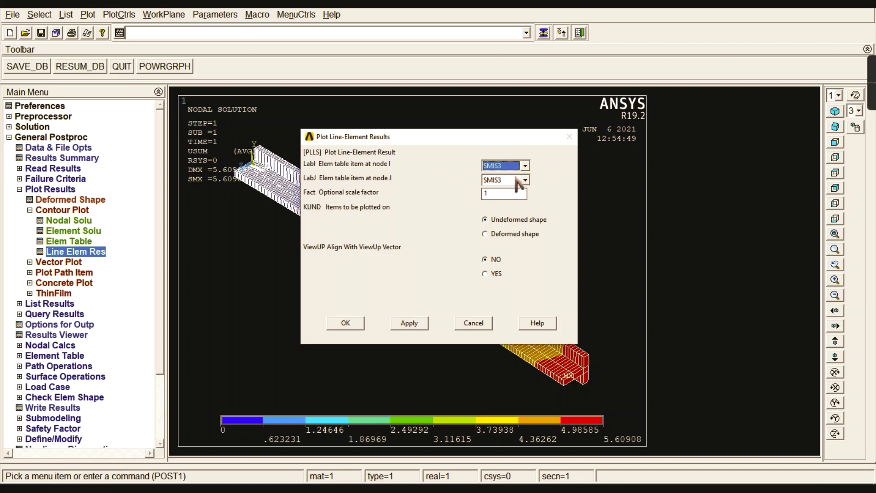
{"action": "left_click", "coordinate": [525, 180]}
{"action": "left_click", "coordinate": [508, 203]}
{"action": "left_click", "coordinate": [516, 181]}
{"action": "left_click", "coordinate": [502, 206]}
{"action": "left_click", "coordinate": [356, 324]}
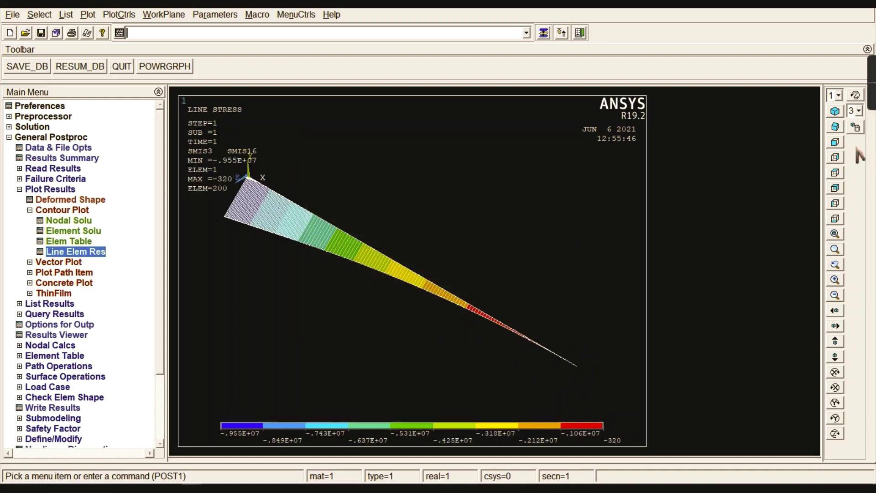
{"action": "left_click", "coordinate": [835, 142]}
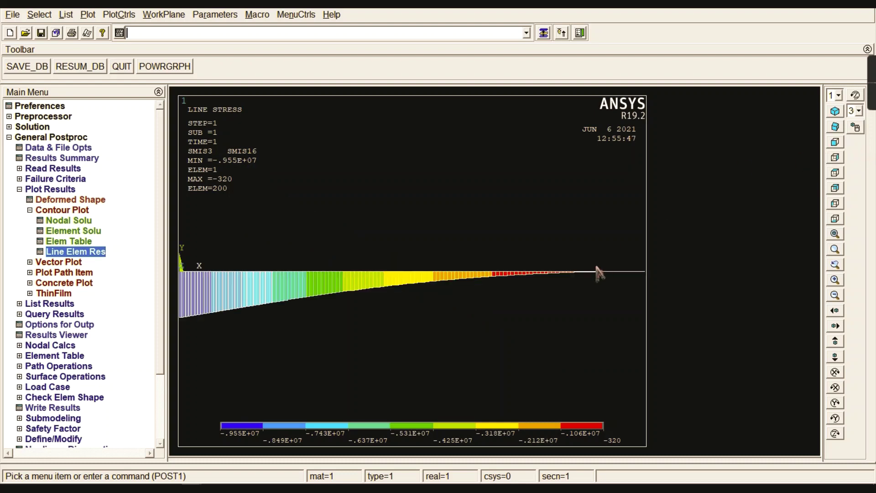
{"action": "scroll", "coordinate": [596, 275], "scroll_direction": "down", "scroll_amount": 2}
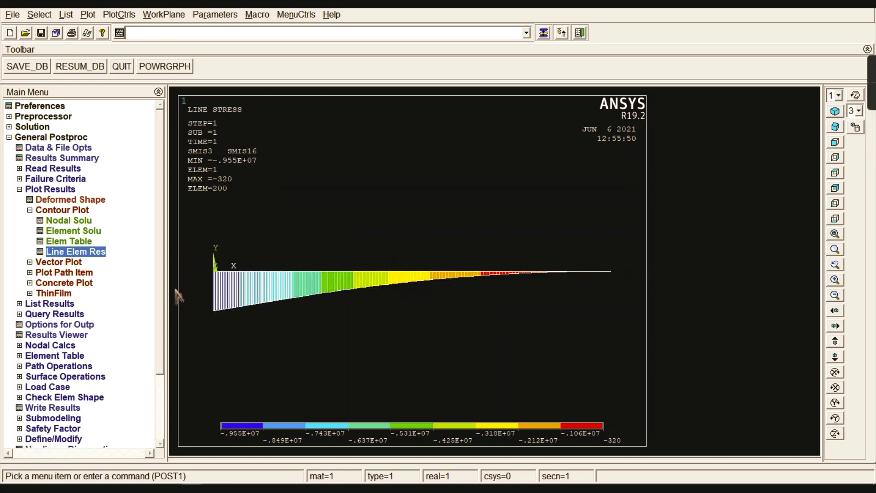
Step: Replot the line-element result with SMIS6 at node I and SMIS19 at node J
{"action": "left_click", "coordinate": [76, 254]}
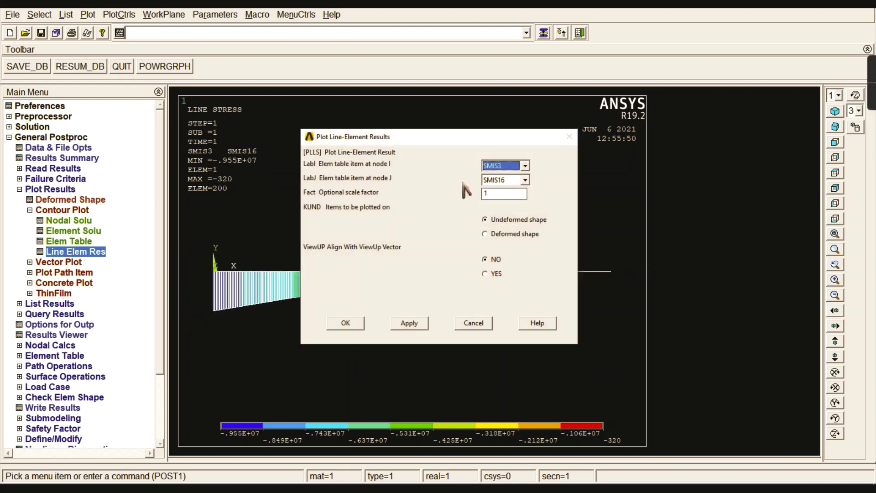
{"action": "left_click", "coordinate": [525, 166]}
{"action": "left_click", "coordinate": [518, 185]}
{"action": "left_click", "coordinate": [525, 180]}
{"action": "left_click", "coordinate": [512, 215]}
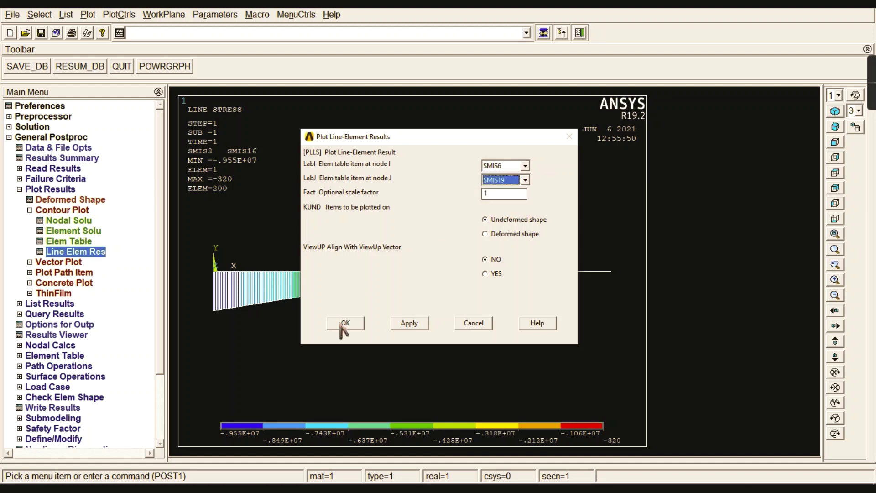
{"action": "left_click", "coordinate": [361, 325]}
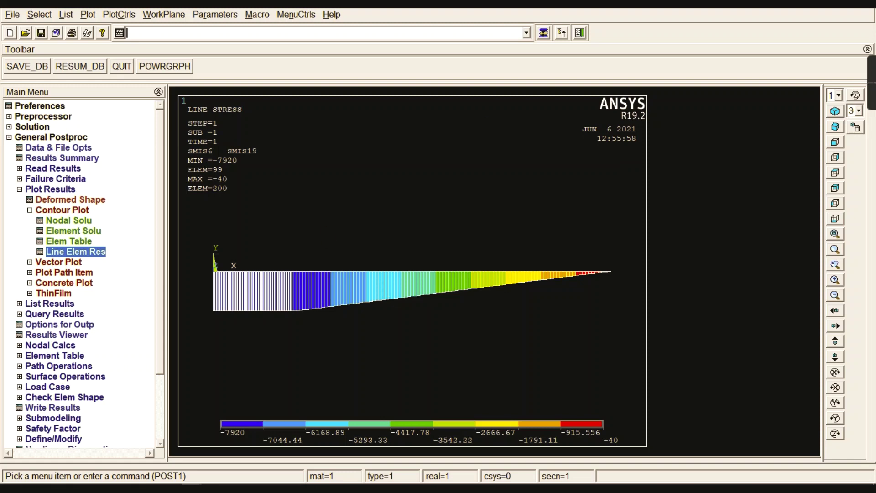
Step: Give the SMIS6–SMIS19 plot a white reverse-video background and switch it to an oblique view
{"action": "left_click", "coordinate": [113, 16]}
{"action": "mouse_move", "coordinate": [143, 87]}
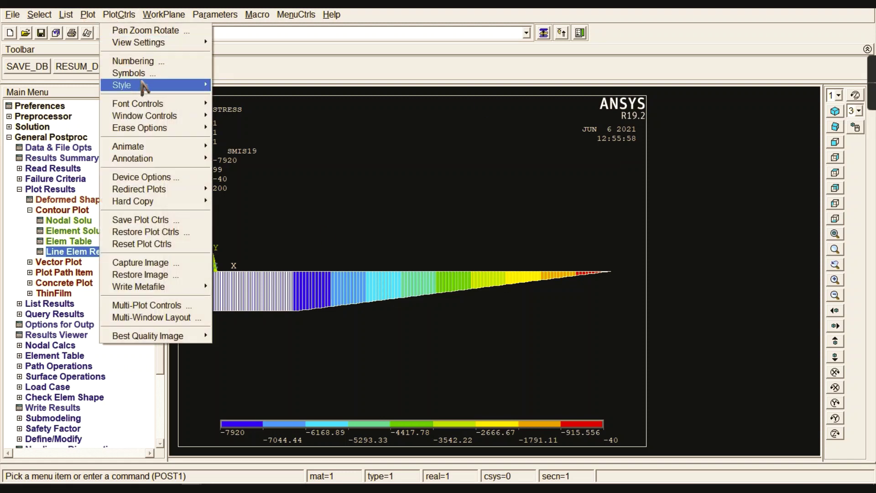
{"action": "mouse_move", "coordinate": [254, 152]}
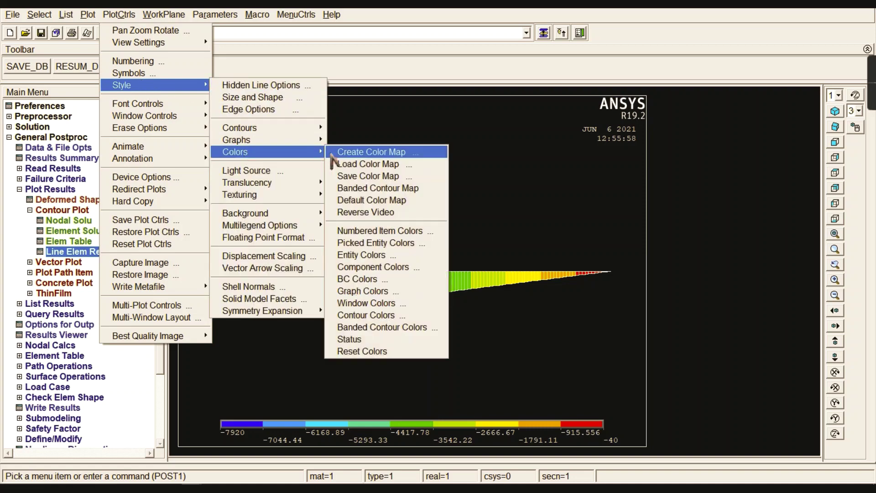
{"action": "left_click", "coordinate": [360, 214]}
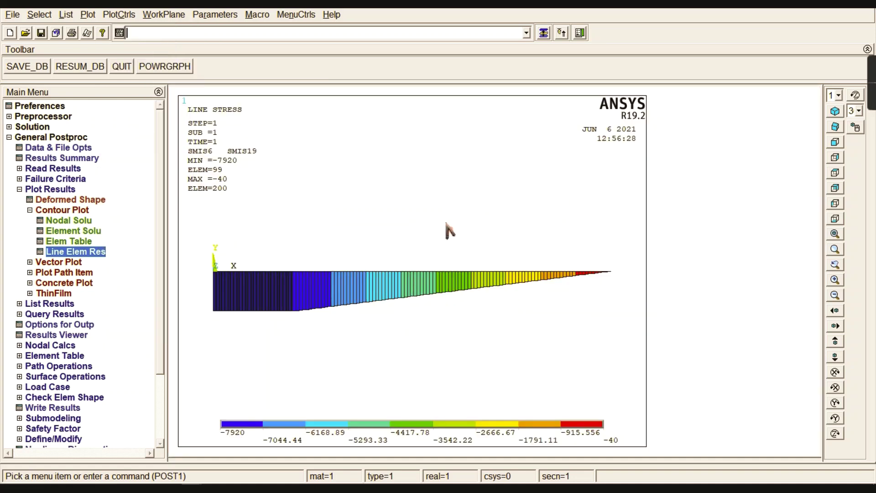
{"action": "left_click", "coordinate": [836, 129]}
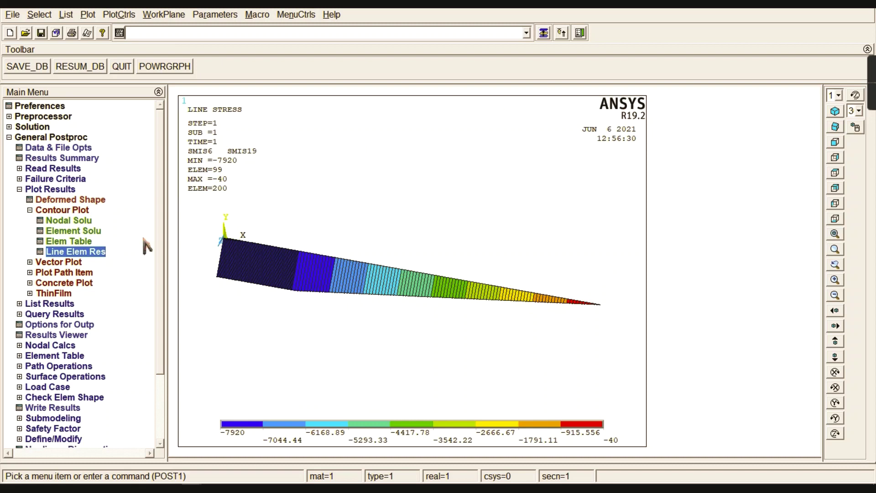
{"action": "left_click", "coordinate": [70, 211]}
Step: Capture the plot into a separate Image1 window and move it up and right
{"action": "left_click", "coordinate": [119, 14]}
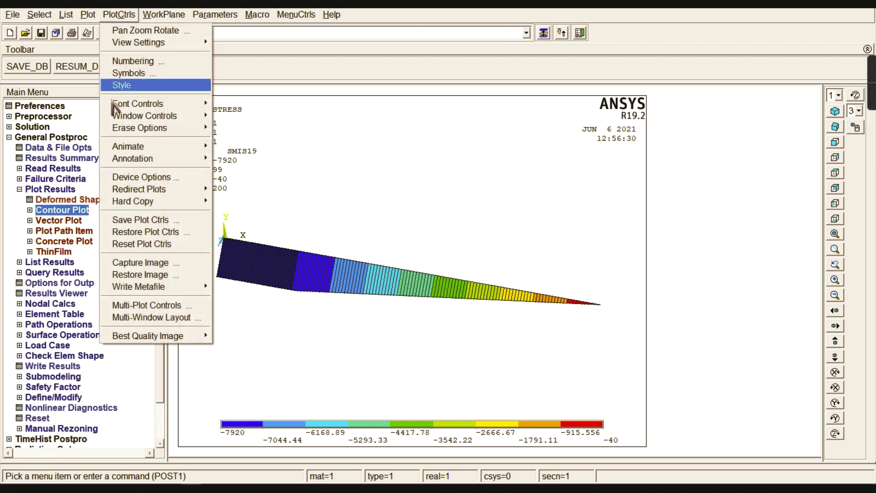
{"action": "left_click", "coordinate": [145, 264]}
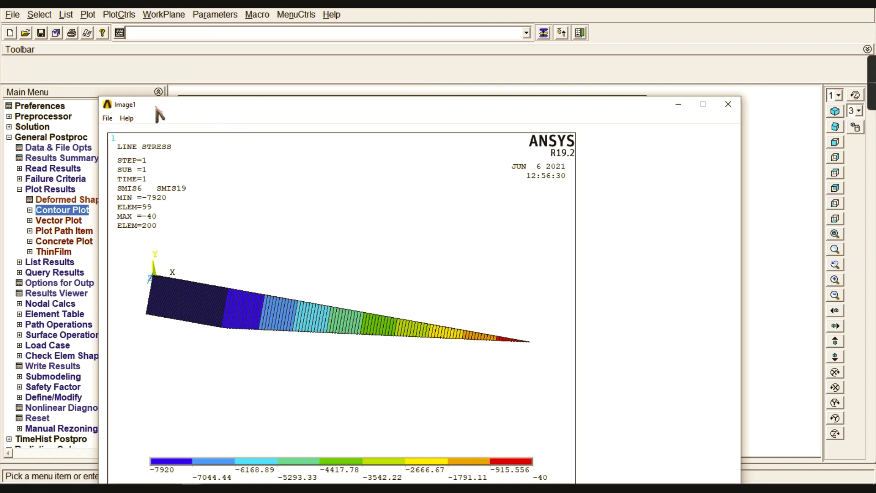
{"action": "left_click_drag", "start_coordinate": [147, 105], "coordinate": [188, 75]}
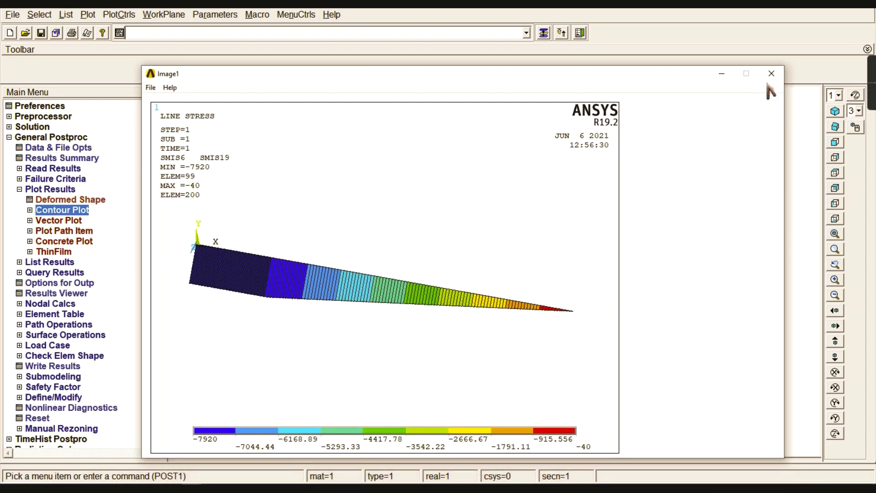